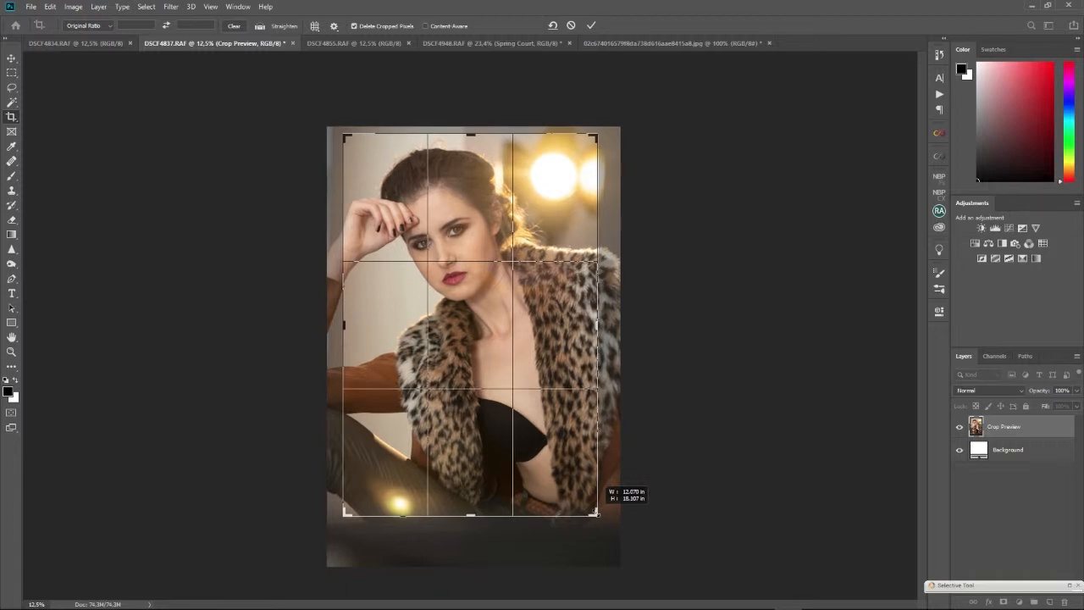
Apply the crop that tightens the portrait around the woman, and duplicate the background layer
{"action": "left_click_drag", "start_coordinate": [596, 134], "coordinate": [596, 136]}
{"action": "key", "text": "Return"}
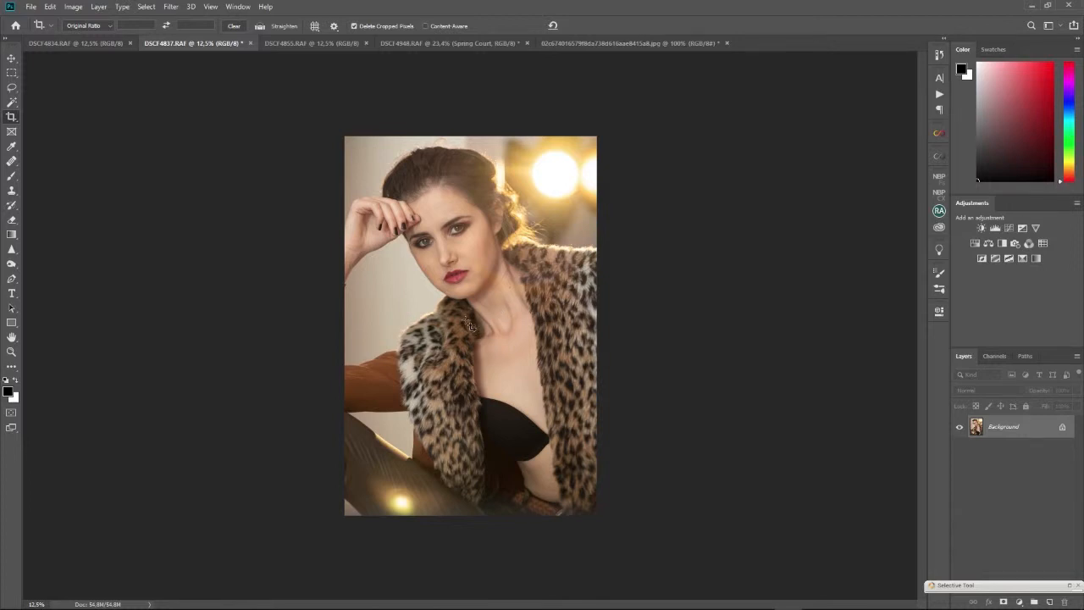
{"action": "key", "text": "ctrl+j"}
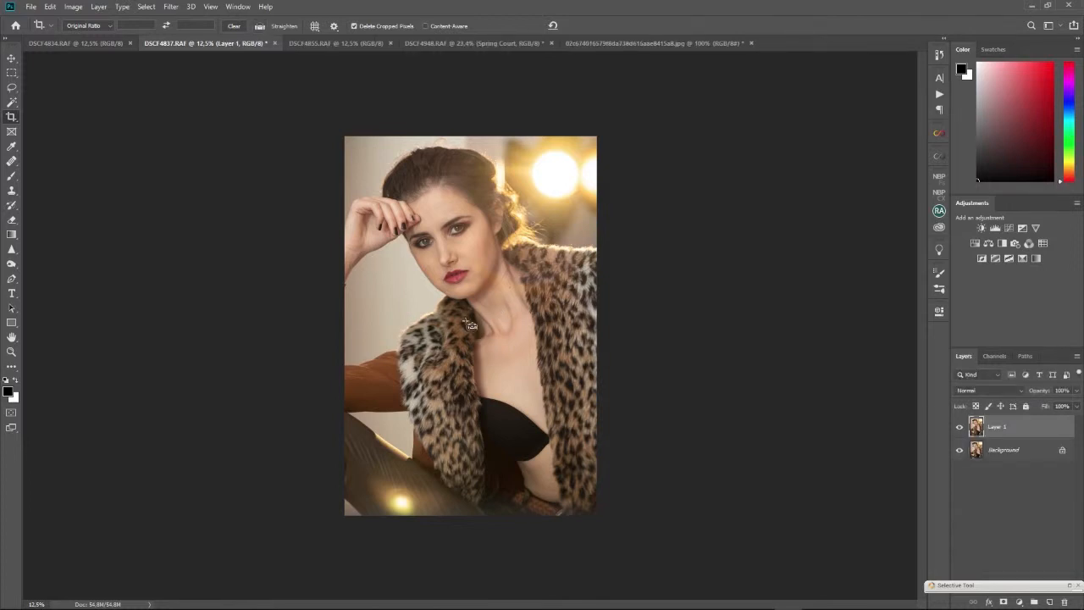
Remove the spots above the eyebrow and on the upper cheek with the Healing Brush on the duplicate layer
{"action": "scroll", "coordinate": [433, 193], "scroll_direction": "up", "scroll_amount": 10}
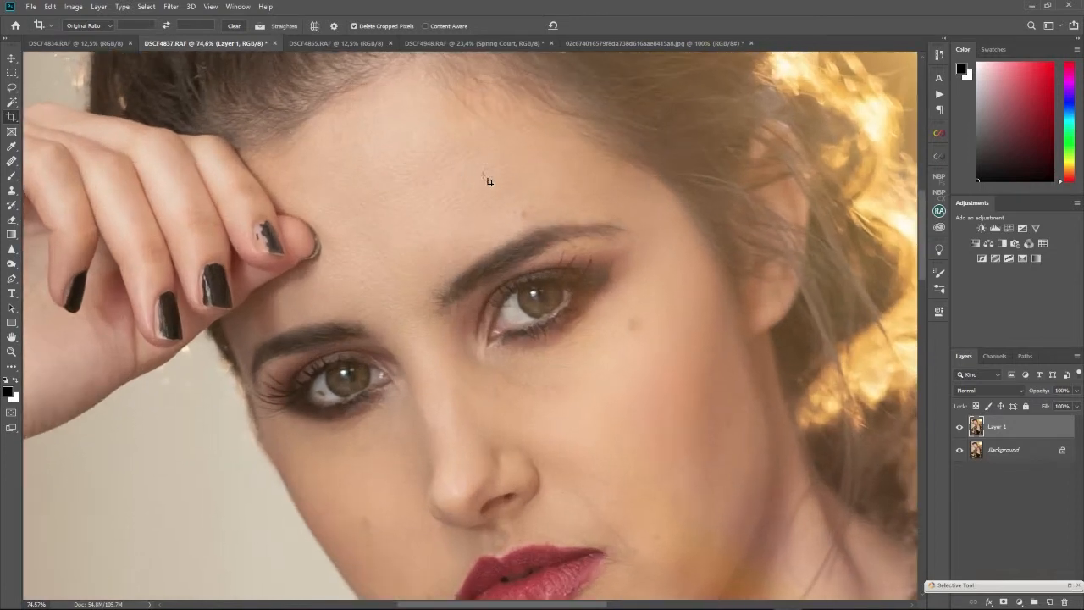
{"action": "left_click_drag", "start_coordinate": [483, 176], "coordinate": [431, 194]}
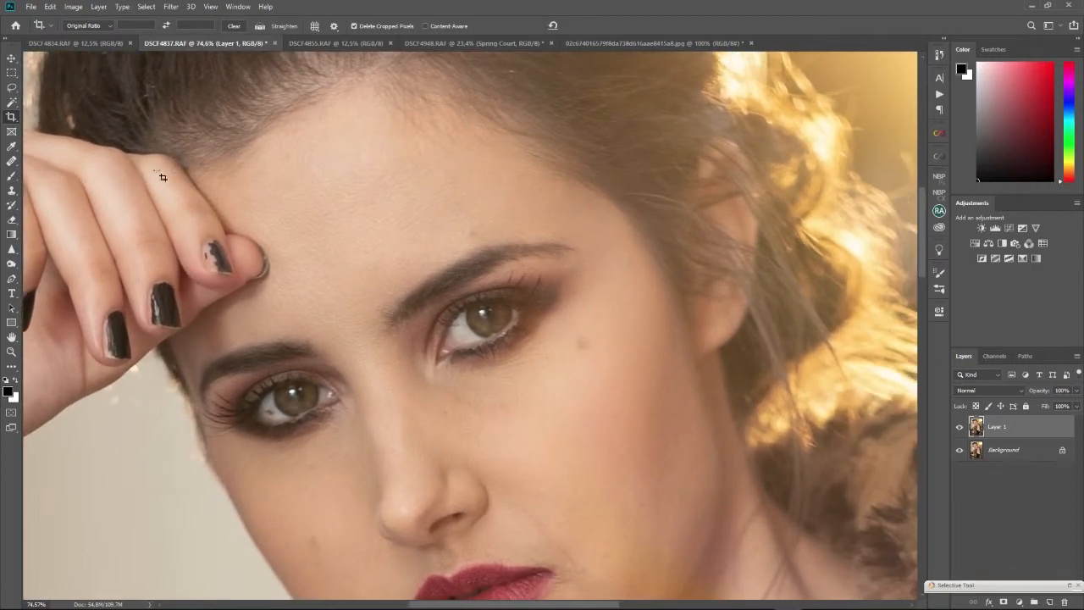
{"action": "left_click", "coordinate": [11, 160]}
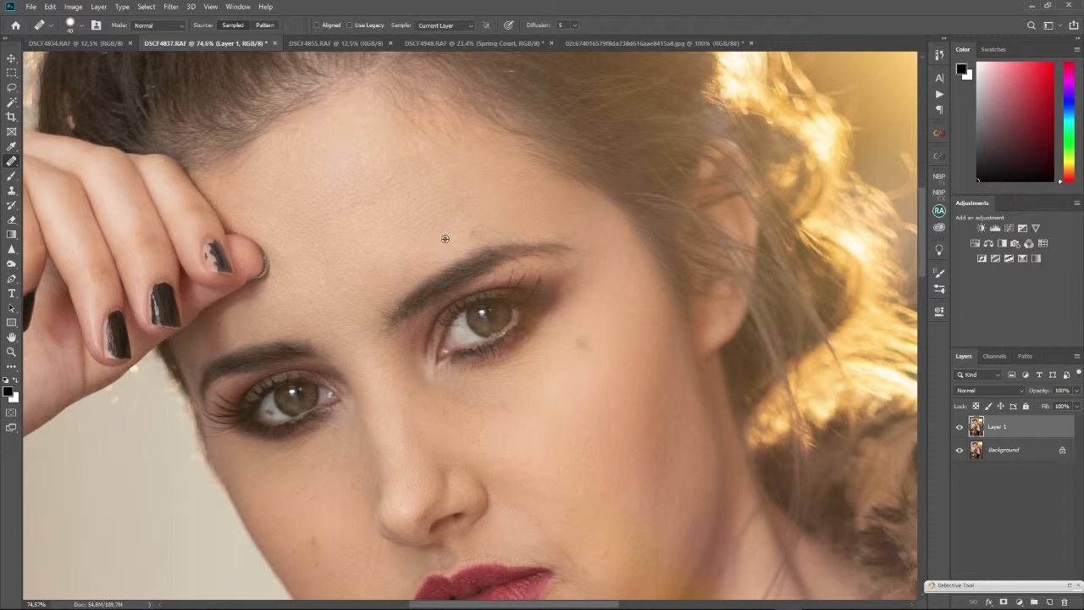
{"action": "left_click_drag", "start_coordinate": [570, 278], "coordinate": [533, 198]}
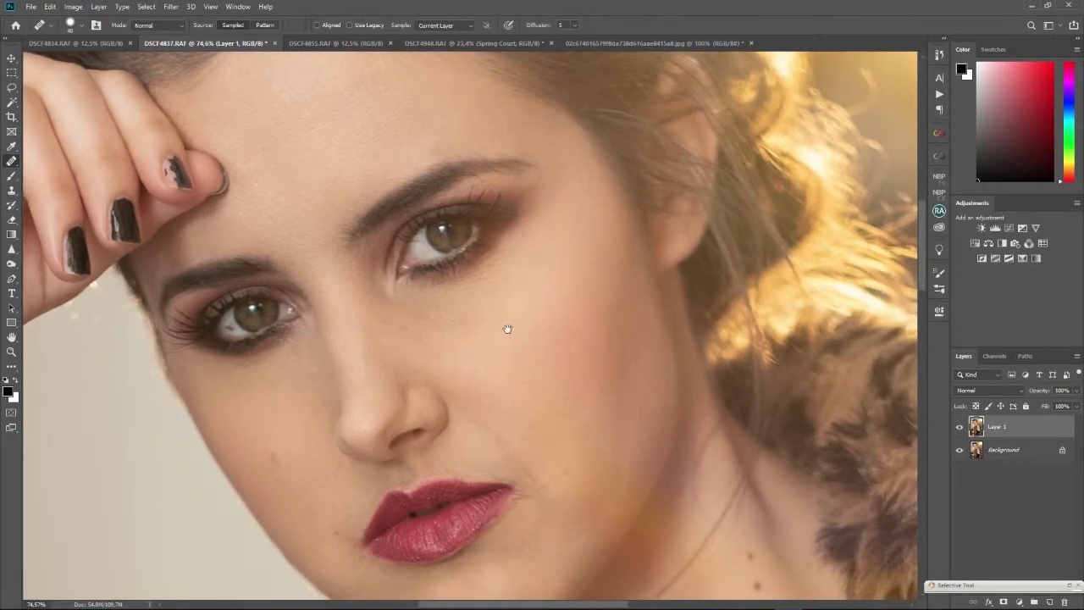
Heal the remaining small blemishes beside the nose, on the cheeks, around the mouth and on the chin
{"action": "left_click_drag", "start_coordinate": [507, 328], "coordinate": [572, 291]}
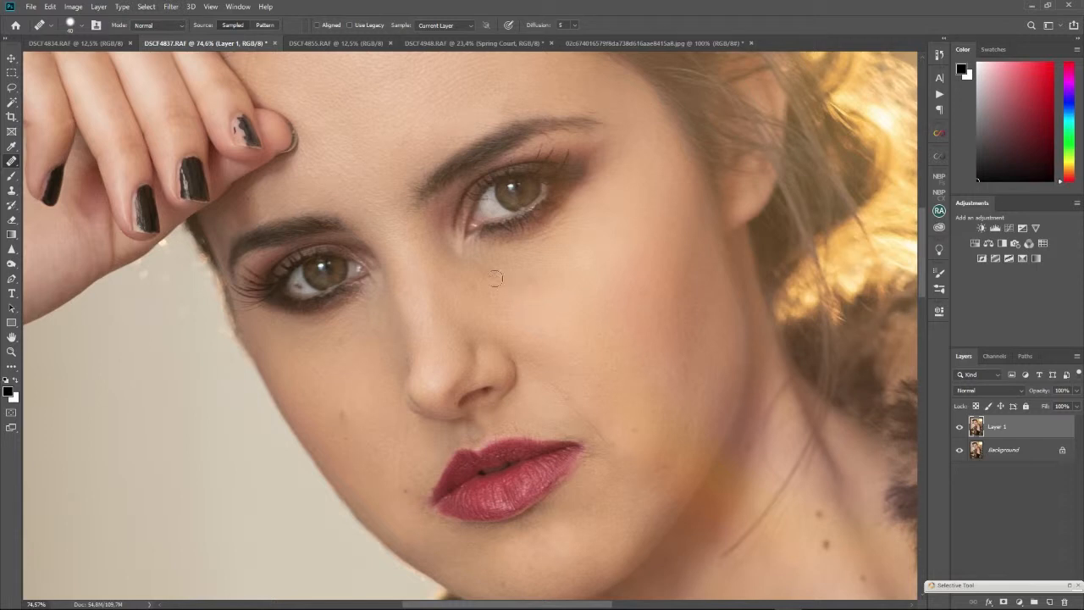
{"action": "left_click_drag", "start_coordinate": [484, 343], "coordinate": [561, 300]}
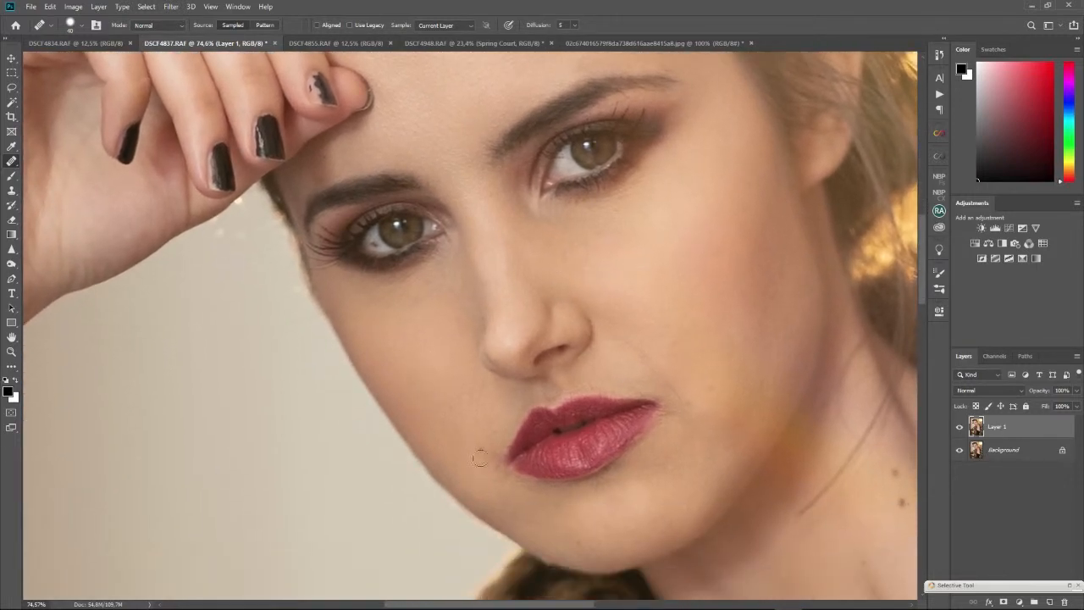
{"action": "left_click_drag", "start_coordinate": [487, 383], "coordinate": [410, 376]}
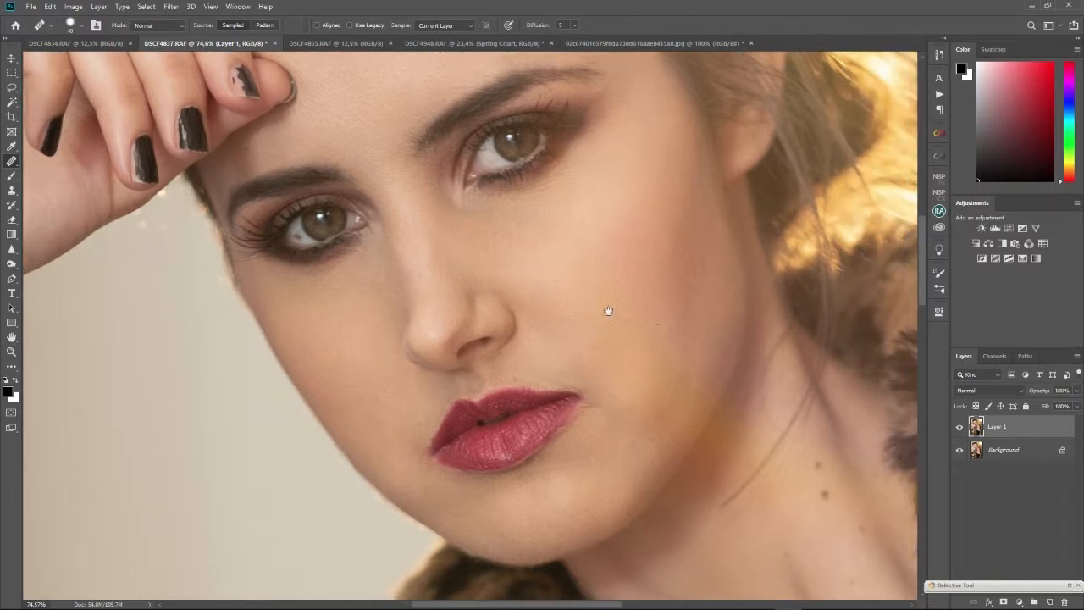
{"action": "left_click_drag", "start_coordinate": [608, 310], "coordinate": [548, 288]}
{"action": "left_click_drag", "start_coordinate": [593, 335], "coordinate": [619, 225]}
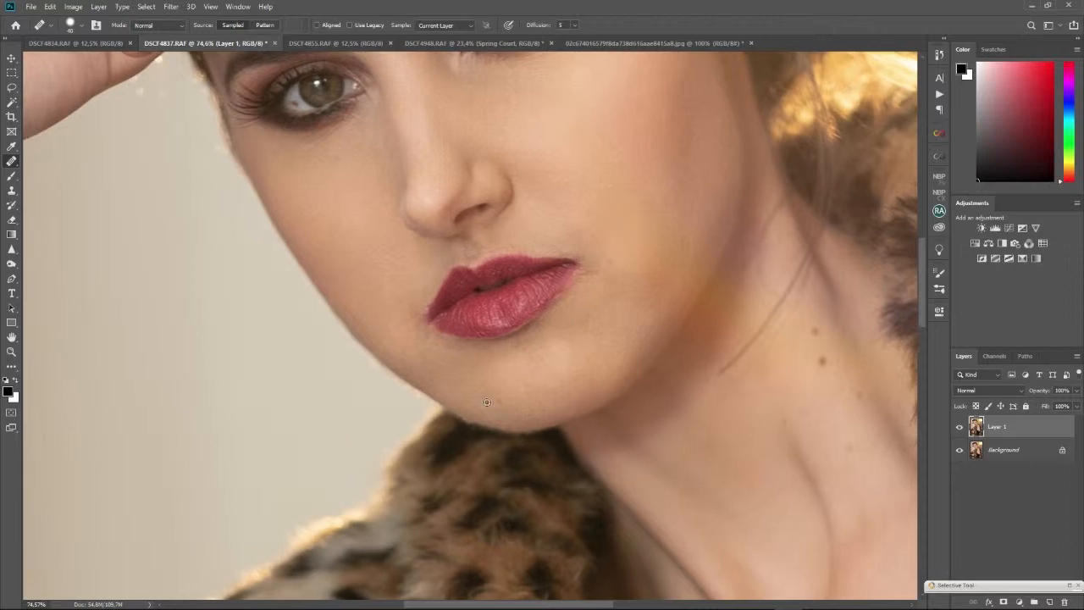
{"action": "left_click_drag", "start_coordinate": [519, 390], "coordinate": [569, 450]}
Heal the small spots on the chest with the Healing Brush, keeping the moles on the neck
{"action": "mouse_move", "coordinate": [491, 107]}
{"action": "left_mouse_down"}
{"action": "mouse_move", "coordinate": [607, 317]}
{"action": "mouse_move", "coordinate": [912, 159]}
{"action": "left_mouse_up"}
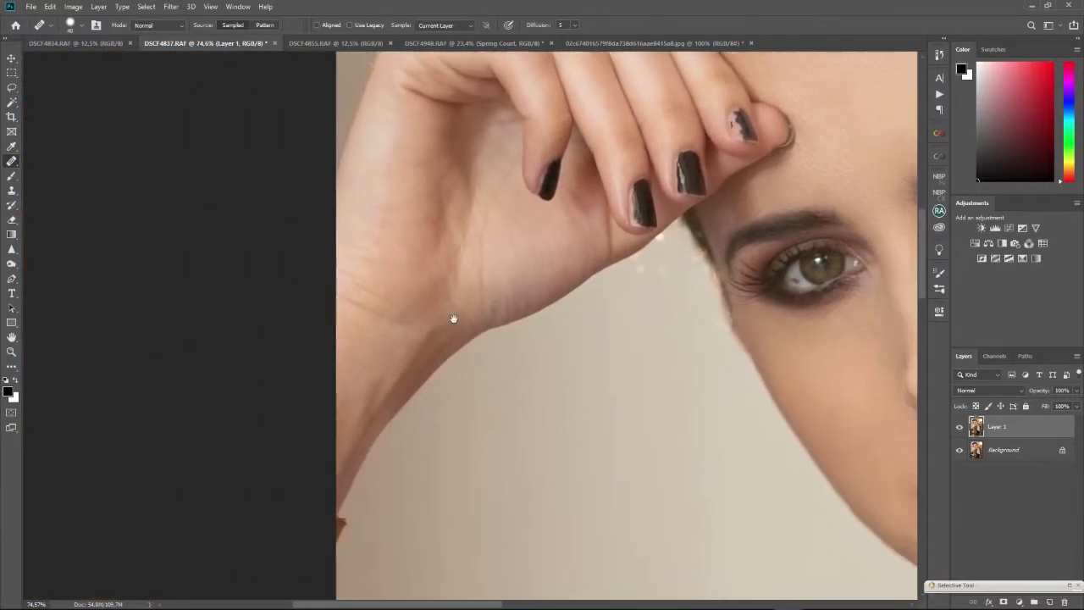
{"action": "left_click_drag", "start_coordinate": [873, 385], "coordinate": [532, 305]}
{"action": "left_click_drag", "start_coordinate": [861, 352], "coordinate": [416, 230]}
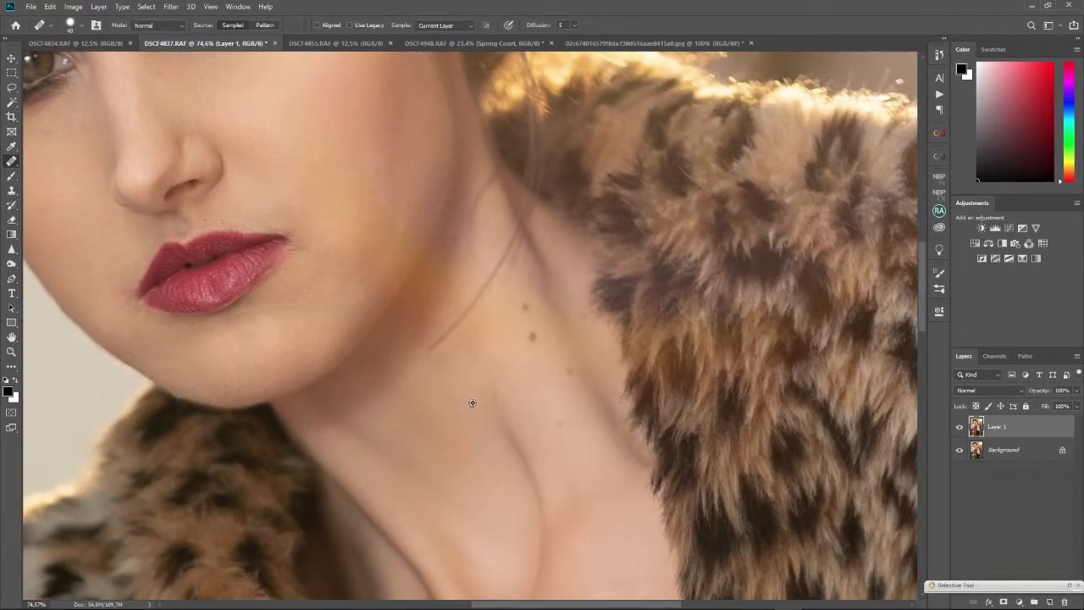
{"action": "left_click_drag", "start_coordinate": [592, 452], "coordinate": [533, 256]}
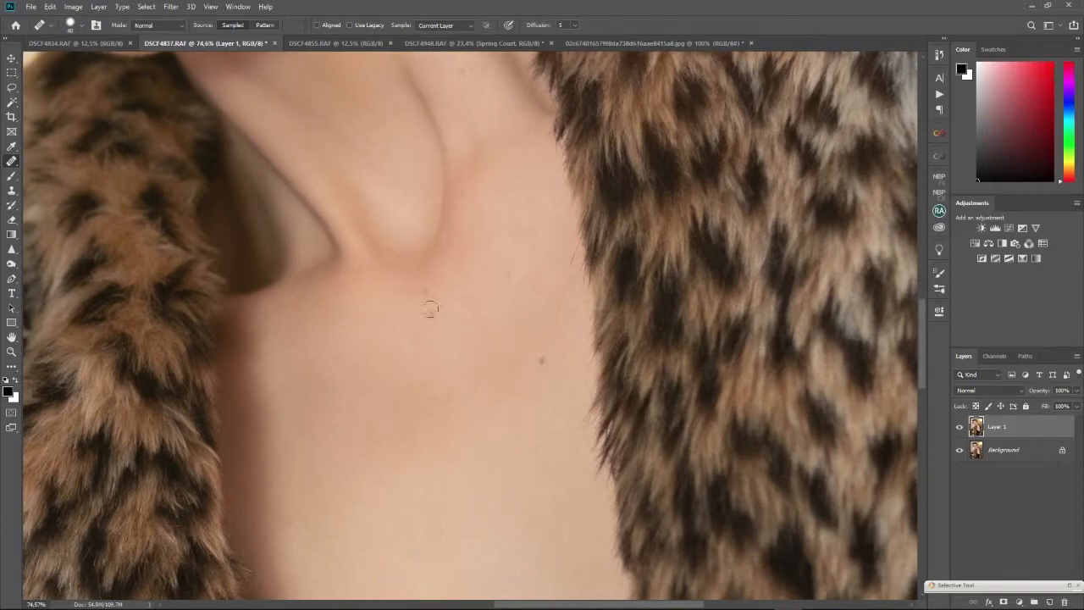
{"action": "scroll", "coordinate": [486, 273], "scroll_direction": "down", "scroll_amount": 3}
{"action": "left_click_drag", "start_coordinate": [556, 364], "coordinate": [503, 231]}
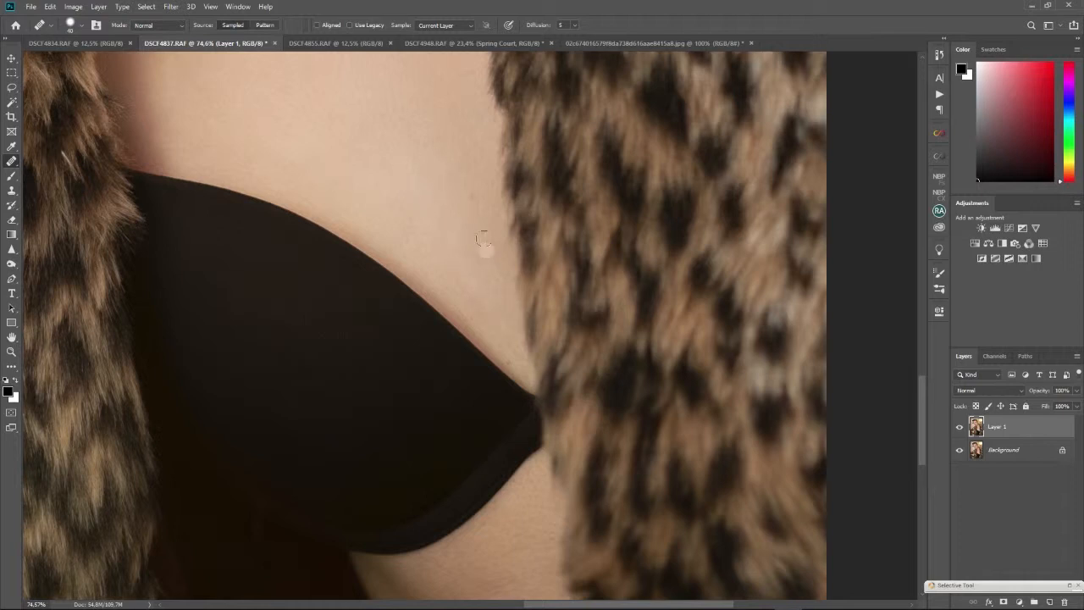
{"action": "left_click_drag", "start_coordinate": [518, 307], "coordinate": [508, 144]}
Examine the rest of the figure and the retouched face for remaining blemishes
{"action": "left_click_drag", "start_coordinate": [525, 414], "coordinate": [728, 424]}
{"action": "left_click_drag", "start_coordinate": [449, 143], "coordinate": [539, 525]}
{"action": "left_click_drag", "start_coordinate": [622, 85], "coordinate": [564, 309]}
{"action": "scroll", "coordinate": [477, 333], "scroll_direction": "down", "scroll_amount": 10}
{"action": "left_click_drag", "start_coordinate": [487, 304], "coordinate": [487, 59]}
{"action": "left_click_drag", "start_coordinate": [489, 174], "coordinate": [575, 417]}
{"action": "scroll", "coordinate": [509, 227], "scroll_direction": "up", "scroll_amount": 5}
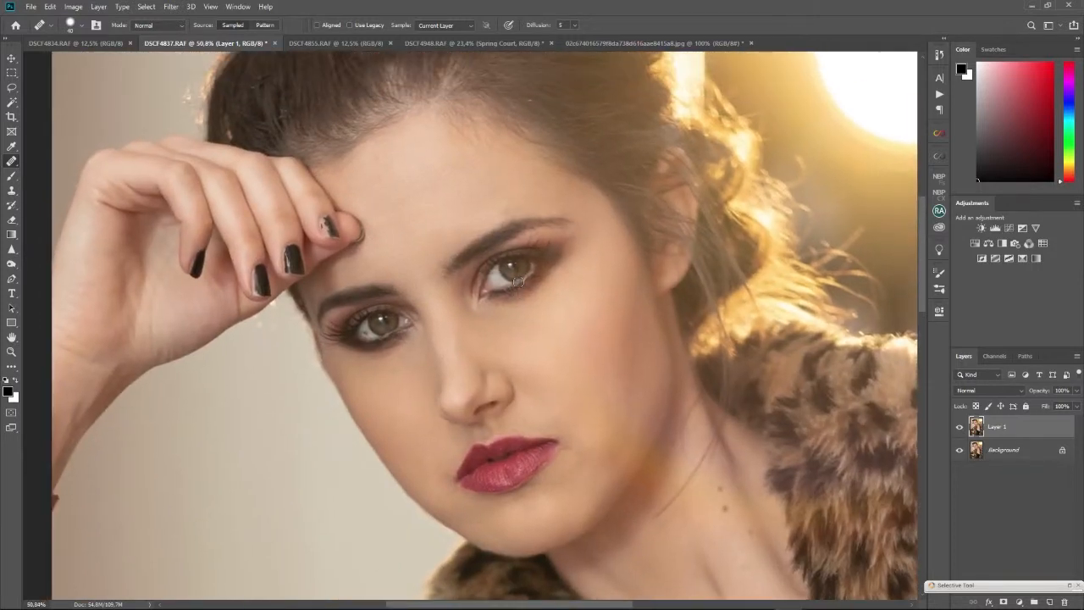
{"action": "scroll", "coordinate": [518, 281], "scroll_direction": "up", "scroll_amount": 2}
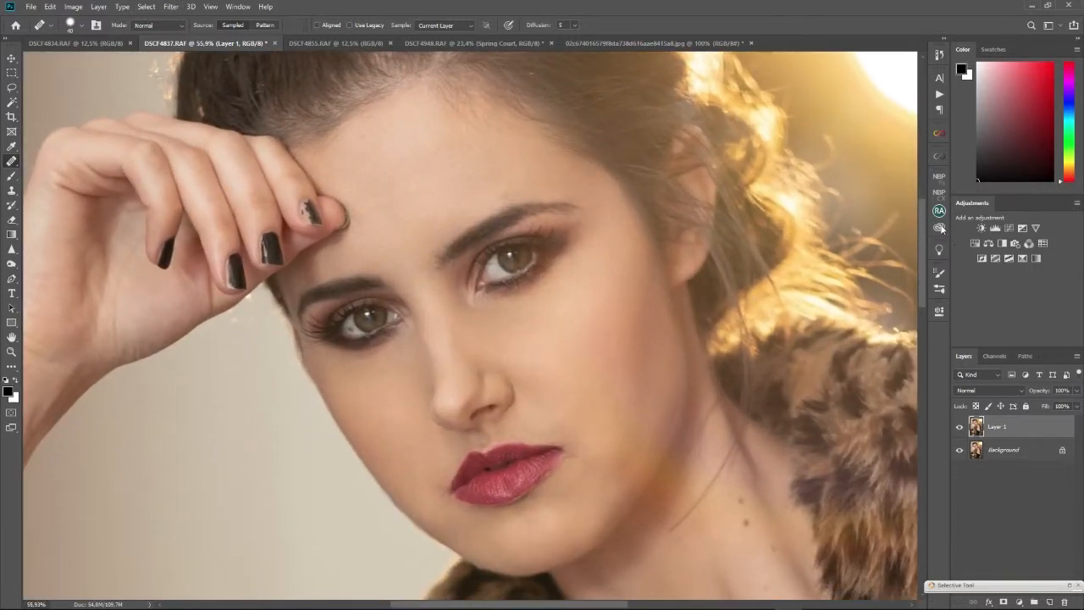
Split the duplicate layer by frequency separation with NBP Freqsep Control, using the 6/10 preset
{"action": "left_click", "coordinate": [939, 178]}
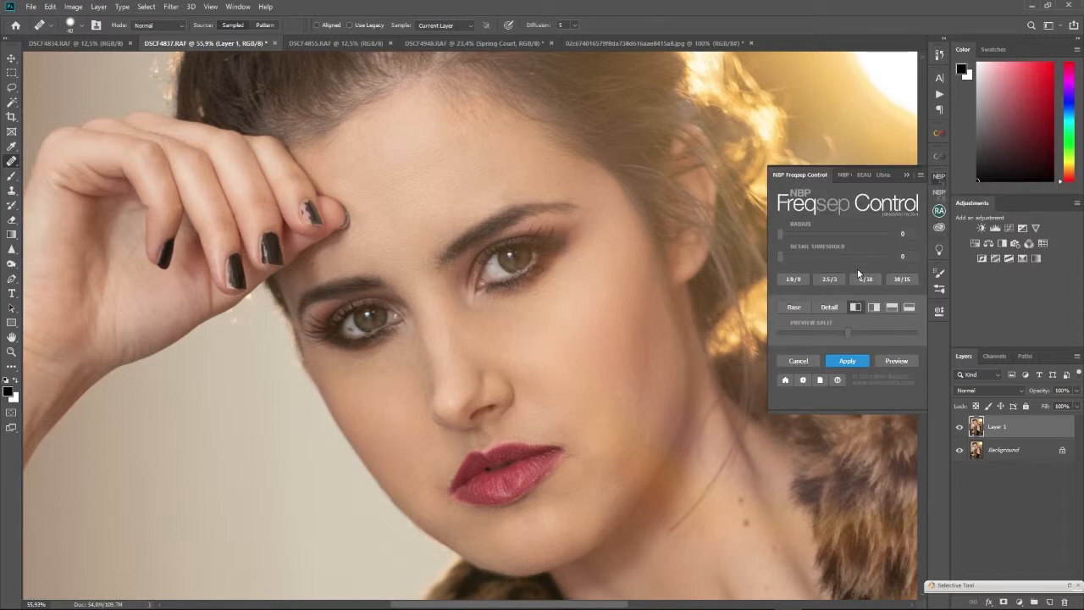
{"action": "left_click", "coordinate": [864, 279]}
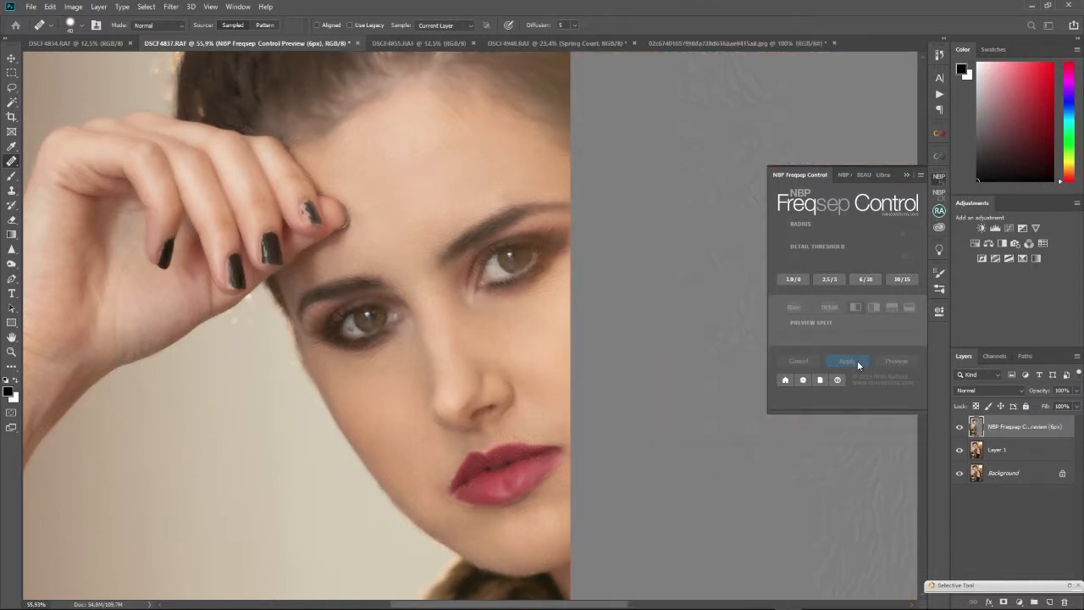
{"action": "left_click", "coordinate": [858, 363]}
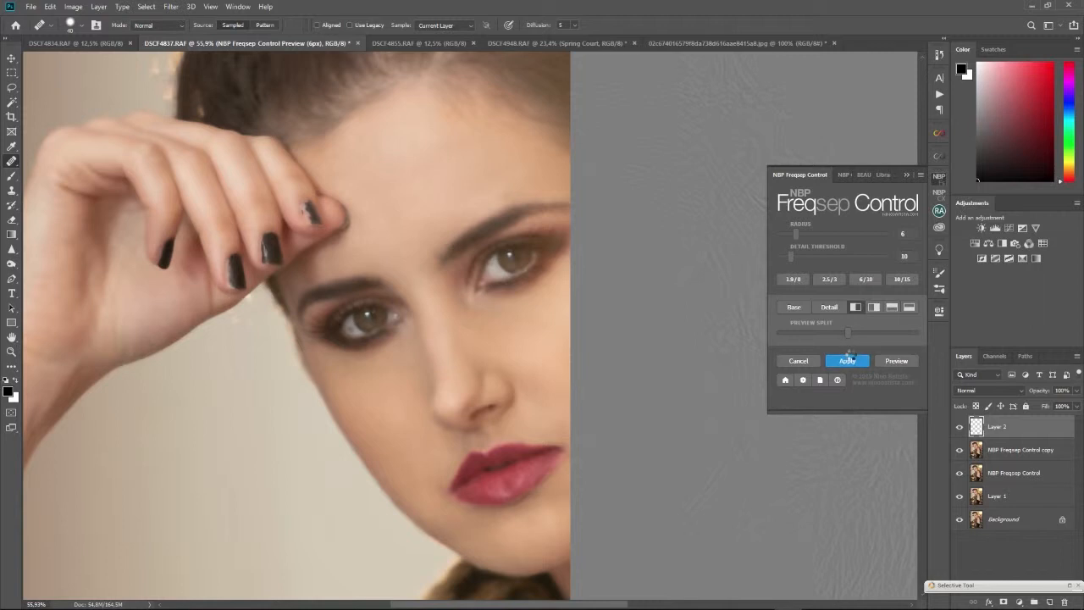
{"action": "left_click", "coordinate": [851, 360]}
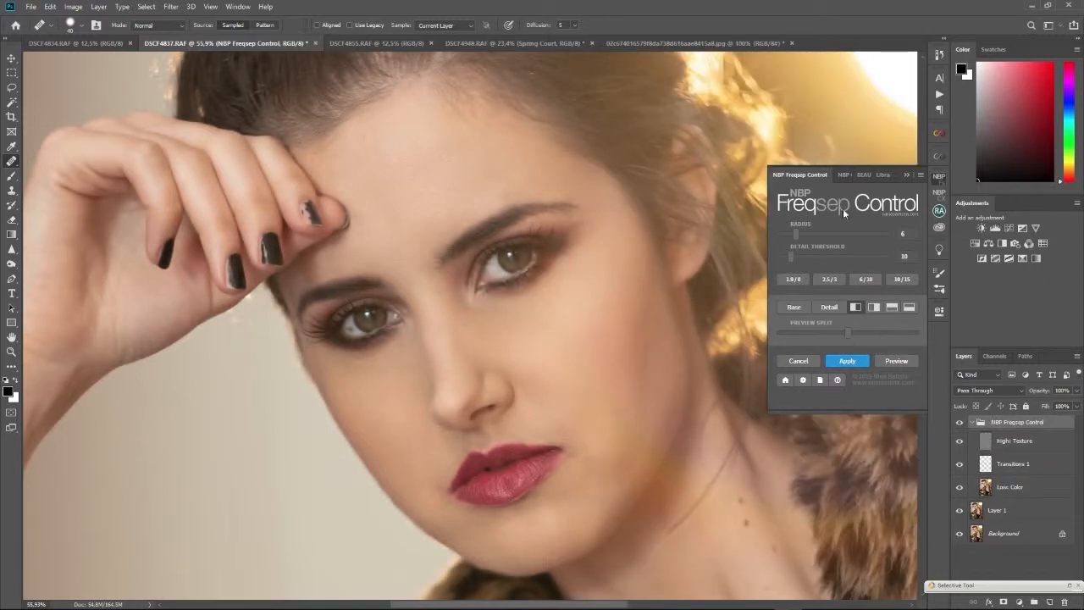
{"action": "left_click", "coordinate": [906, 176]}
Even out the forehead by brushing sampled skin tone onto the Transitions 1 layer with a soft low-flow brush
{"action": "left_click", "coordinate": [998, 462]}
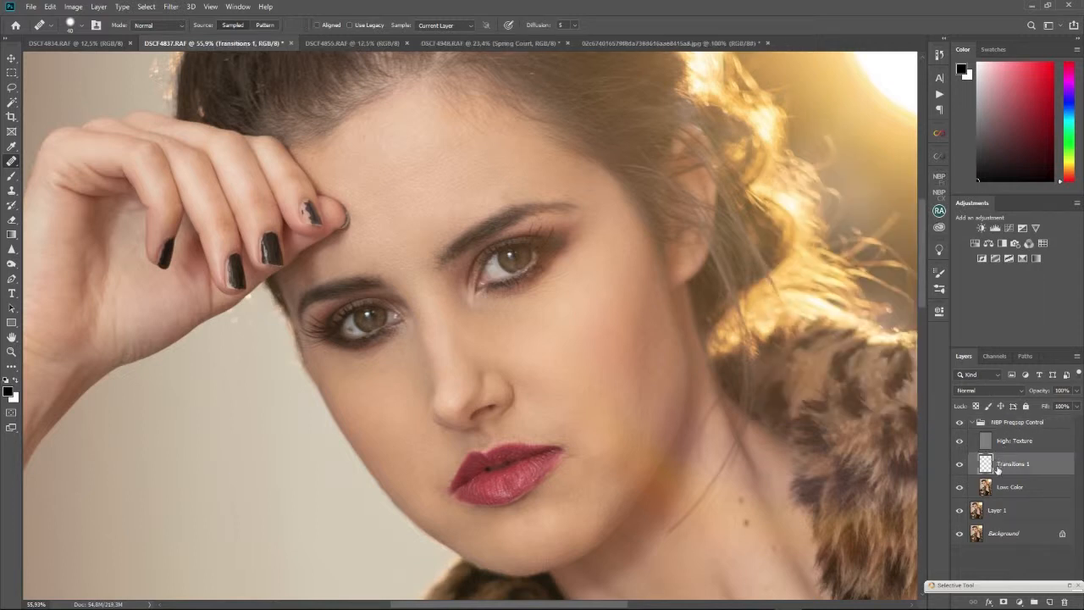
{"action": "scroll", "coordinate": [437, 192], "scroll_direction": "up", "scroll_amount": 2}
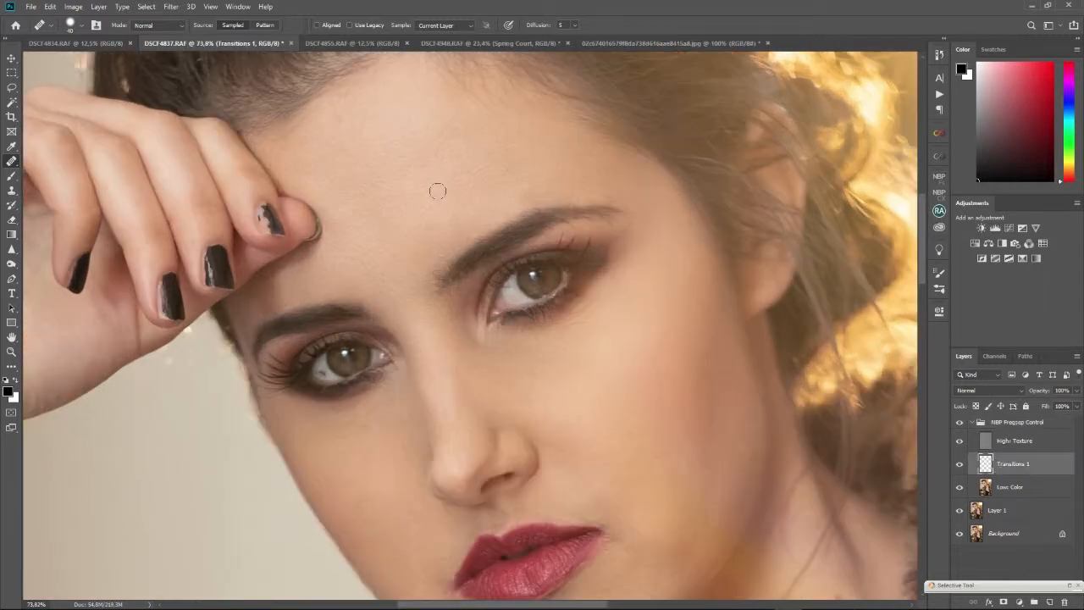
{"action": "scroll", "coordinate": [445, 192], "scroll_direction": "up", "scroll_amount": 2}
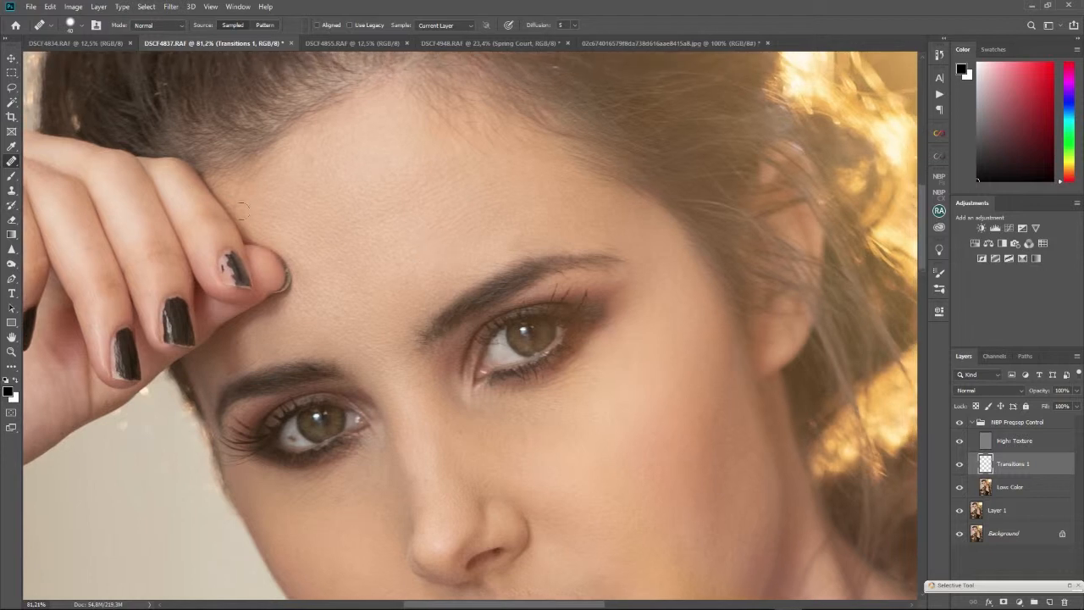
{"action": "left_click", "coordinate": [11, 176]}
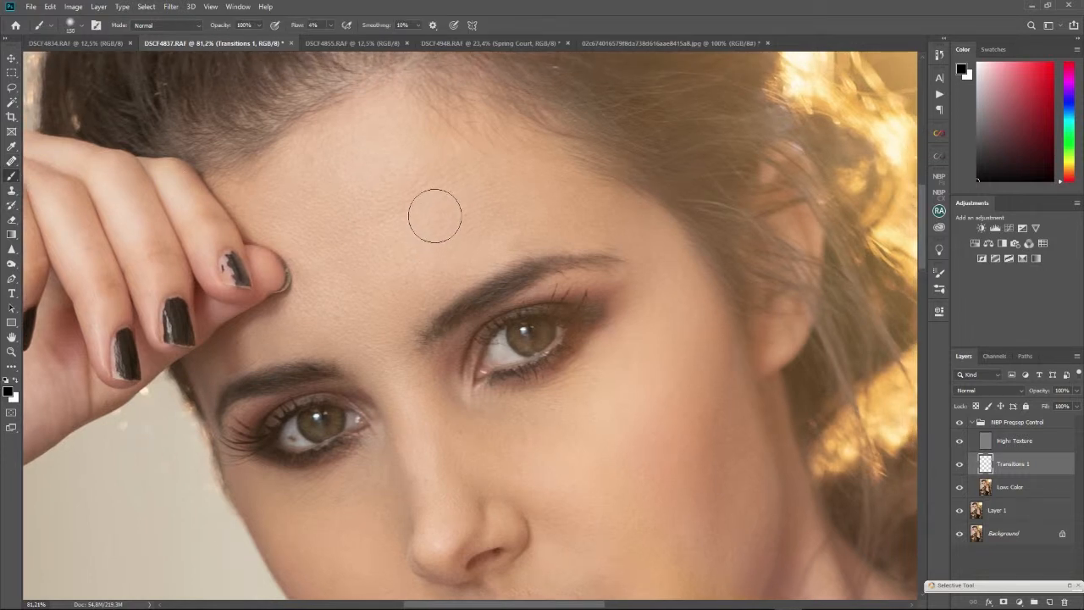
{"action": "left_click", "coordinate": [512, 210], "text": "alt"}
{"action": "mouse_move", "coordinate": [439, 239]}
{"action": "left_mouse_down"}
{"action": "mouse_move", "coordinate": [487, 207]}
{"action": "mouse_move", "coordinate": [365, 210]}
{"action": "mouse_move", "coordinate": [362, 227]}
{"action": "mouse_move", "coordinate": [390, 248]}
{"action": "mouse_move", "coordinate": [341, 205]}
{"action": "mouse_move", "coordinate": [428, 226]}
{"action": "left_mouse_up"}
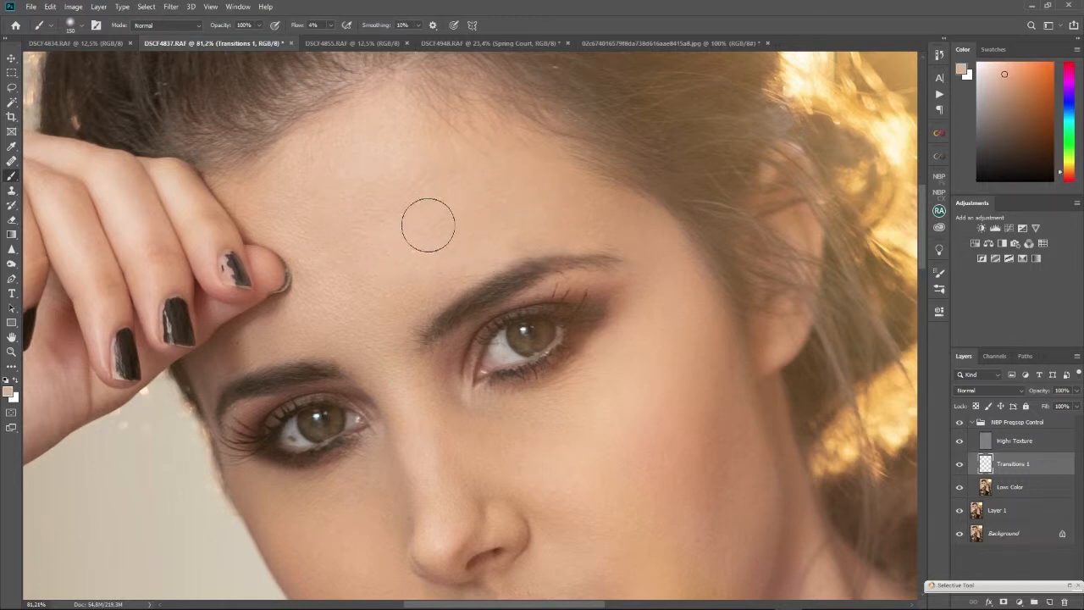
{"action": "key", "text": "bracketright"}
{"action": "key", "text": "bracketright"}
{"action": "mouse_move", "coordinate": [422, 165]}
{"action": "left_mouse_down"}
{"action": "mouse_move", "coordinate": [329, 165]}
{"action": "mouse_move", "coordinate": [513, 159]}
{"action": "mouse_move", "coordinate": [369, 270]}
{"action": "mouse_move", "coordinate": [423, 248]}
{"action": "mouse_move", "coordinate": [336, 298]}
{"action": "mouse_move", "coordinate": [320, 283]}
{"action": "mouse_move", "coordinate": [331, 304]}
{"action": "mouse_move", "coordinate": [335, 274]}
{"action": "mouse_move", "coordinate": [515, 221]}
{"action": "mouse_move", "coordinate": [386, 236]}
{"action": "mouse_move", "coordinate": [495, 225]}
{"action": "mouse_move", "coordinate": [482, 204]}
{"action": "mouse_move", "coordinate": [488, 154]}
{"action": "left_mouse_up"}
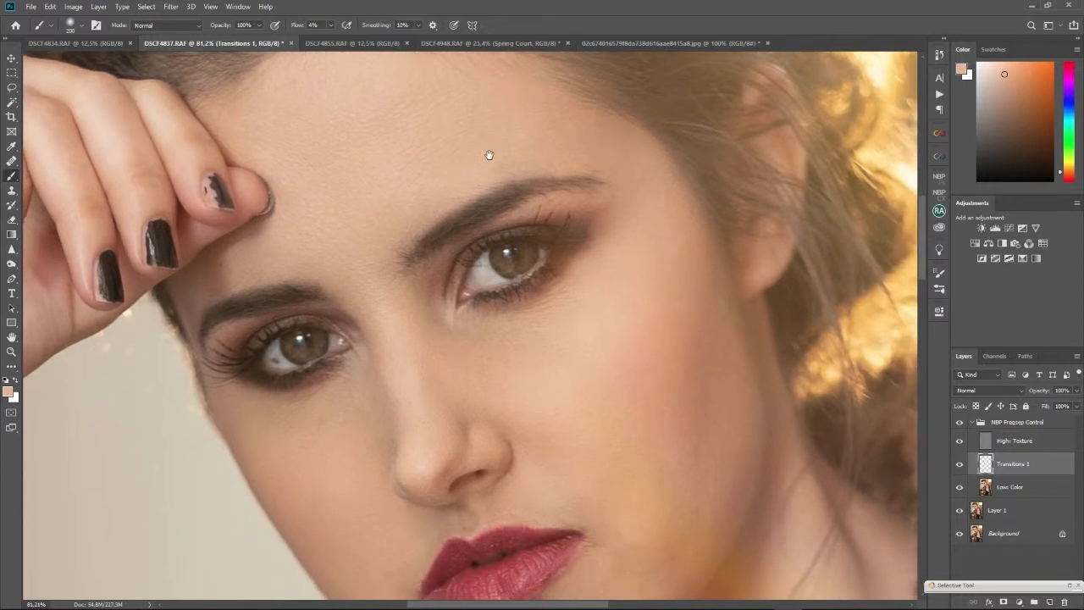
Smooth the cheek and under-eye area on the hair side with sampled skin tones, reducing the brush size to 125
{"action": "left_click", "coordinate": [627, 283], "text": "alt"}
{"action": "mouse_move", "coordinate": [625, 290]}
{"action": "left_mouse_down"}
{"action": "mouse_move", "coordinate": [579, 367]}
{"action": "mouse_move", "coordinate": [545, 391]}
{"action": "left_mouse_up"}
{"action": "left_click", "coordinate": [590, 419], "text": "alt"}
{"action": "mouse_move", "coordinate": [587, 421]}
{"action": "left_mouse_down"}
{"action": "mouse_move", "coordinate": [550, 365]}
{"action": "mouse_move", "coordinate": [587, 362]}
{"action": "mouse_move", "coordinate": [593, 342]}
{"action": "mouse_move", "coordinate": [491, 329]}
{"action": "mouse_move", "coordinate": [482, 308]}
{"action": "mouse_move", "coordinate": [539, 347]}
{"action": "mouse_move", "coordinate": [608, 324]}
{"action": "mouse_move", "coordinate": [570, 403]}
{"action": "left_mouse_up"}
{"action": "key", "text": "bracketleft"}
{"action": "key", "text": "bracketleft"}
{"action": "key", "text": "bracketleft"}
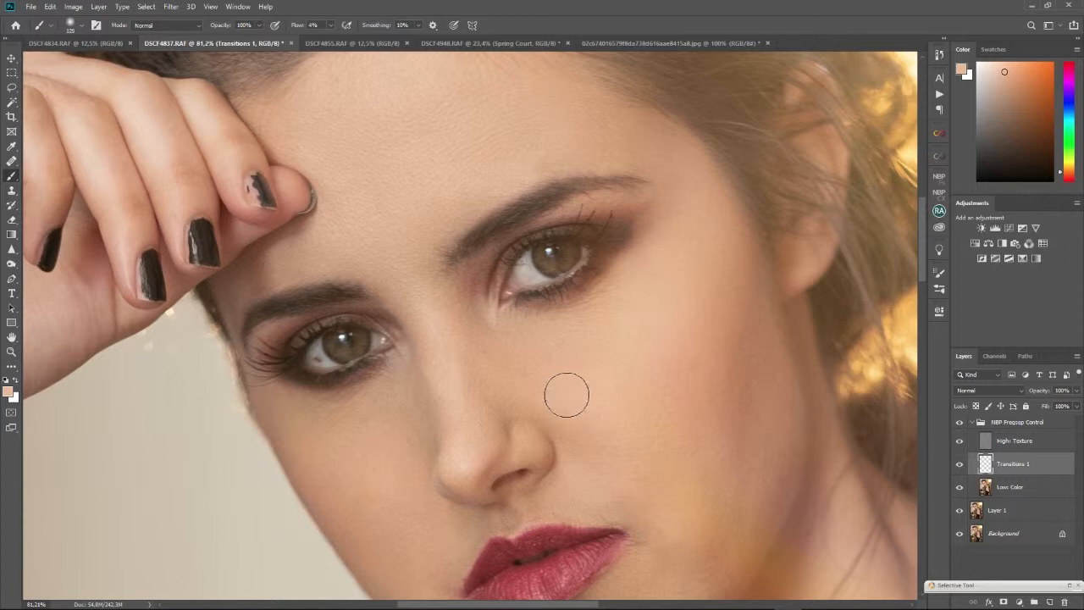
{"action": "left_click", "coordinate": [573, 399], "text": "alt"}
Smooth the under-eye area and cheek on the raised-hand side with skin tones sampled from that cheek
{"action": "left_click", "coordinate": [393, 456], "text": "alt"}
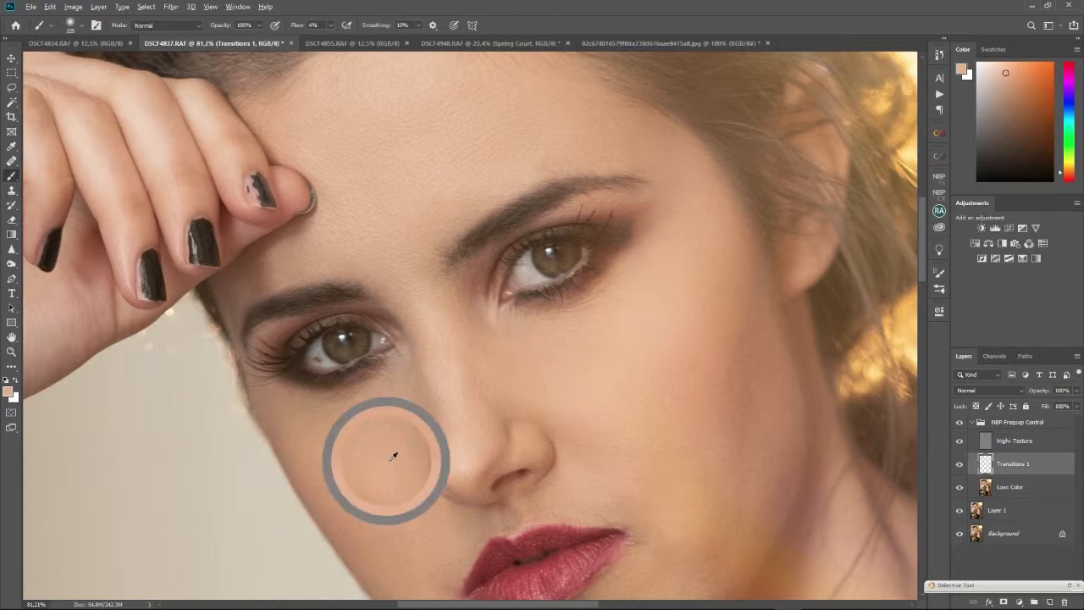
{"action": "left_click", "coordinate": [365, 453], "text": "alt"}
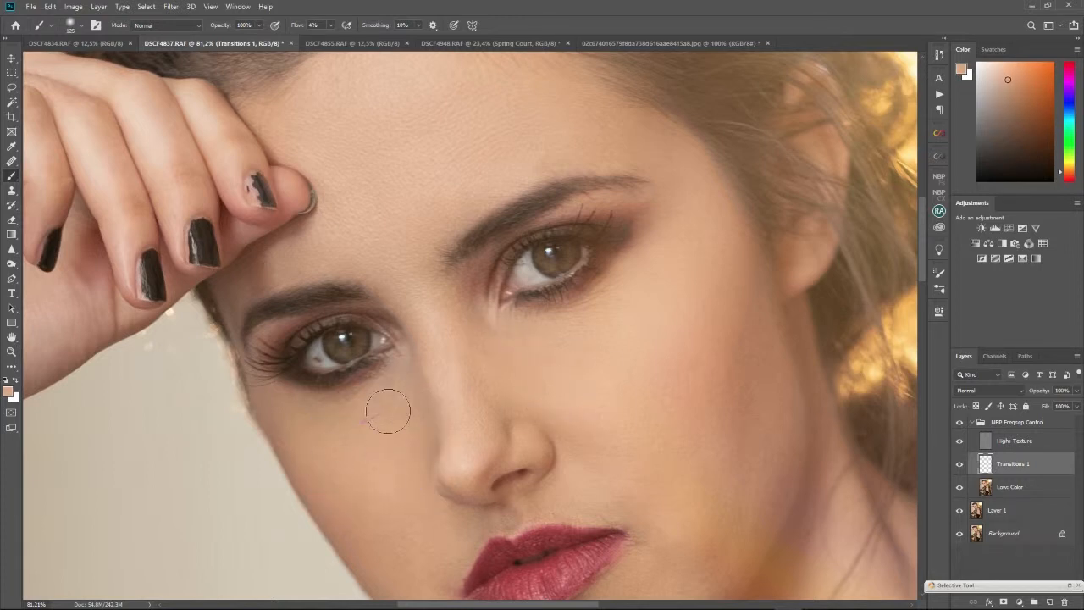
{"action": "left_click", "coordinate": [357, 470], "text": "alt"}
{"action": "left_click_drag", "start_coordinate": [426, 306], "coordinate": [401, 409]}
Blend the tones along the outer cheek and jaw with sampled skin colors, enlarging the brush to 200
{"action": "left_click_drag", "start_coordinate": [584, 562], "coordinate": [428, 312]}
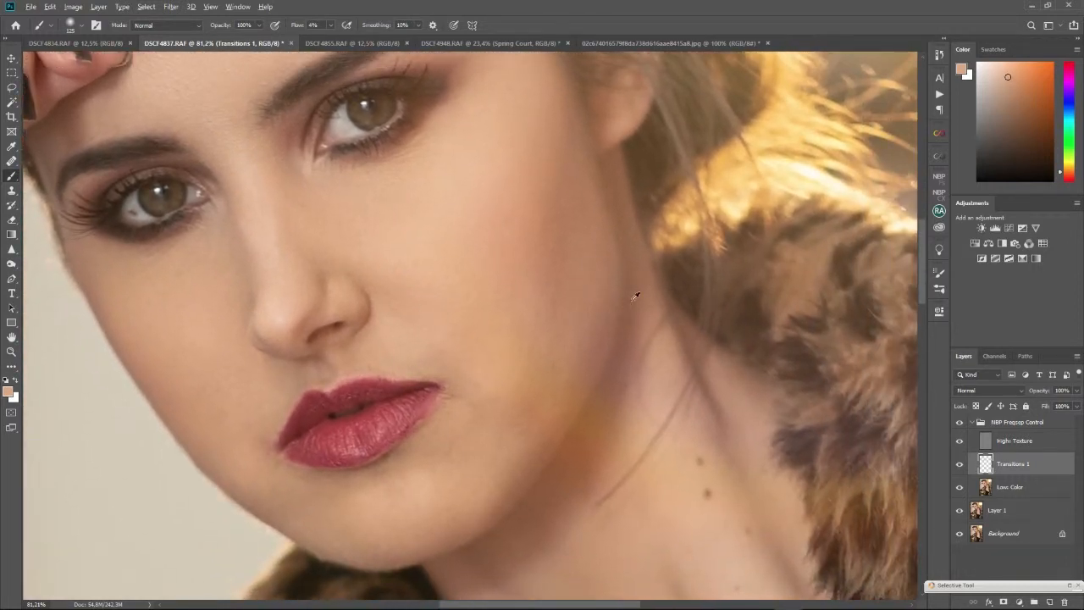
{"action": "left_click", "coordinate": [635, 295], "text": "alt"}
{"action": "left_click", "coordinate": [520, 198], "text": "alt"}
{"action": "left_click_drag", "start_coordinate": [540, 299], "coordinate": [603, 189]}
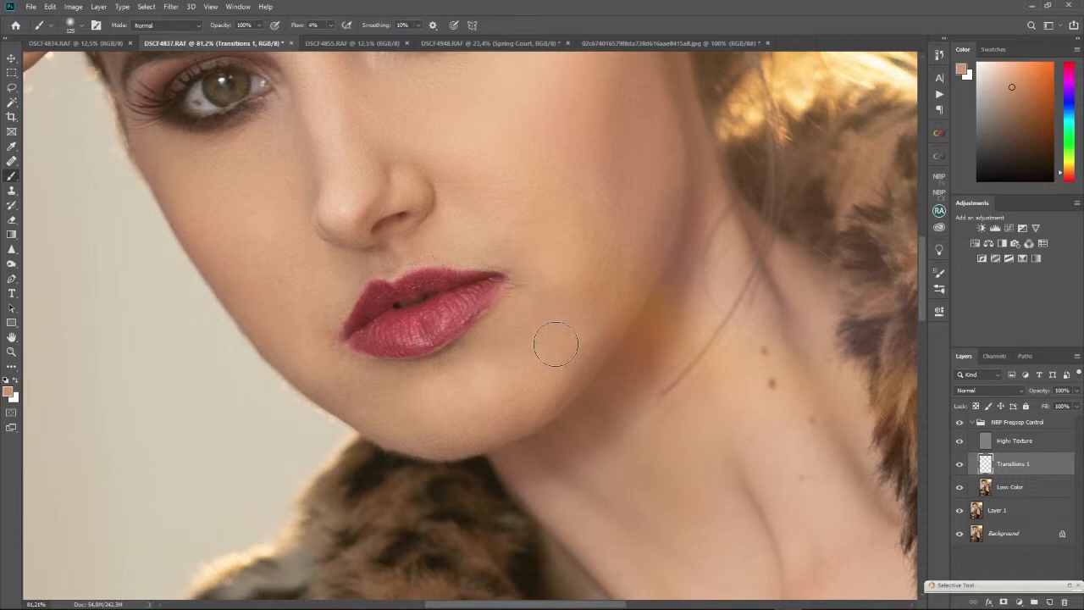
{"action": "key", "text": "bracketright"}
{"action": "key", "text": "bracketright"}
{"action": "key", "text": "bracketright"}
{"action": "left_click", "coordinate": [621, 195], "text": "alt"}
Even out the skin around the mouth, chin and lower cheeks with freshly sampled tones
{"action": "scroll", "coordinate": [596, 368], "scroll_direction": "down", "scroll_amount": 5}
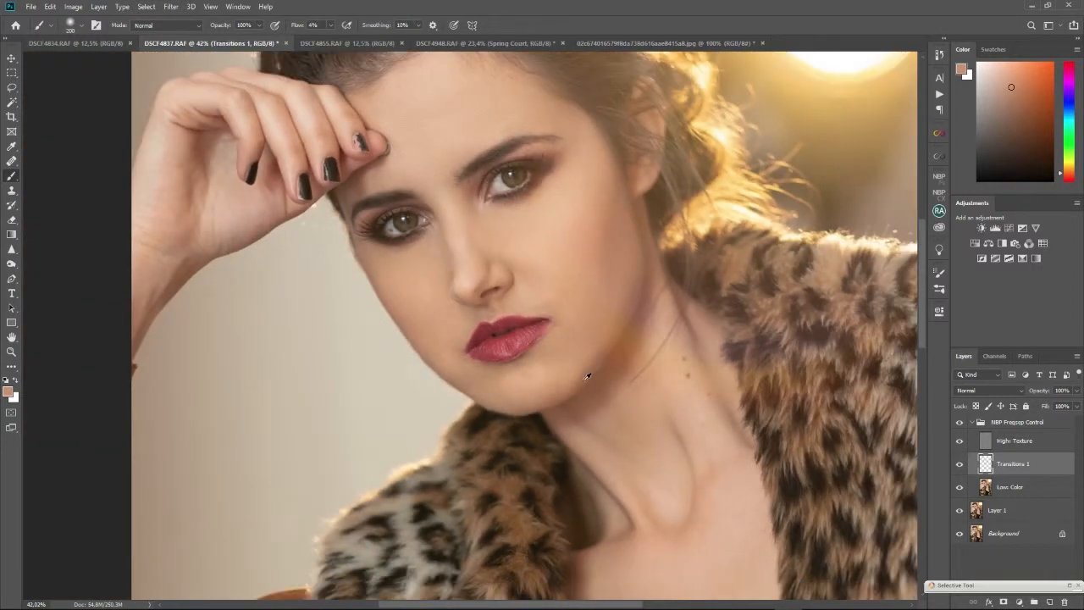
{"action": "scroll", "coordinate": [587, 375], "scroll_direction": "up", "scroll_amount": 2}
{"action": "left_click", "coordinate": [555, 370], "text": "alt"}
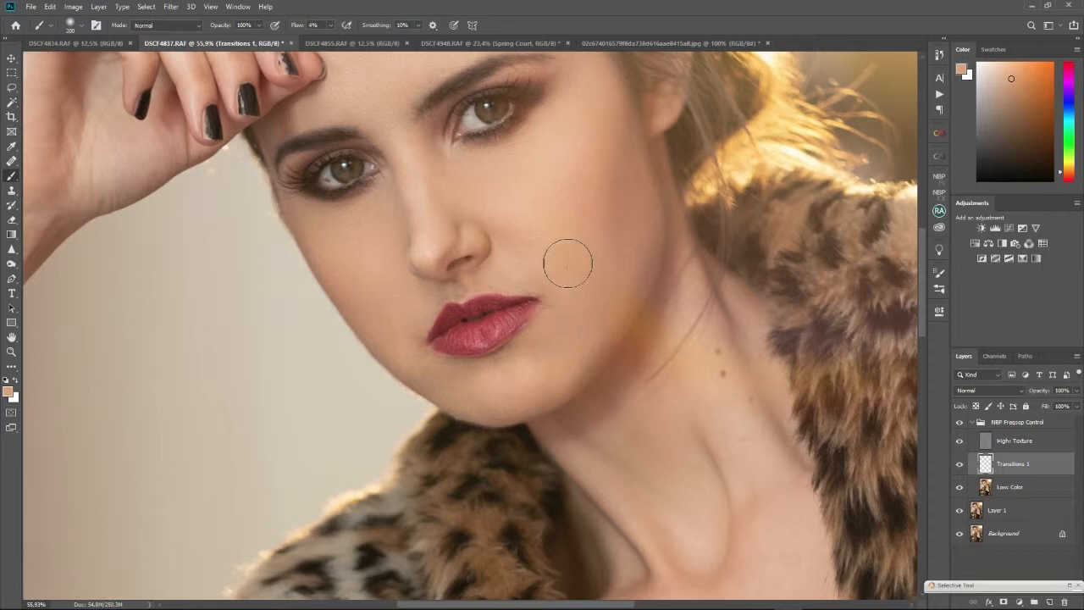
{"action": "left_click", "coordinate": [383, 326], "text": "alt"}
Even out the skin tones along the neck and beside the coat collar with colors sampled from the neck
{"action": "left_click_drag", "start_coordinate": [604, 379], "coordinate": [459, 272]}
{"action": "left_click", "coordinate": [575, 304], "text": "alt"}
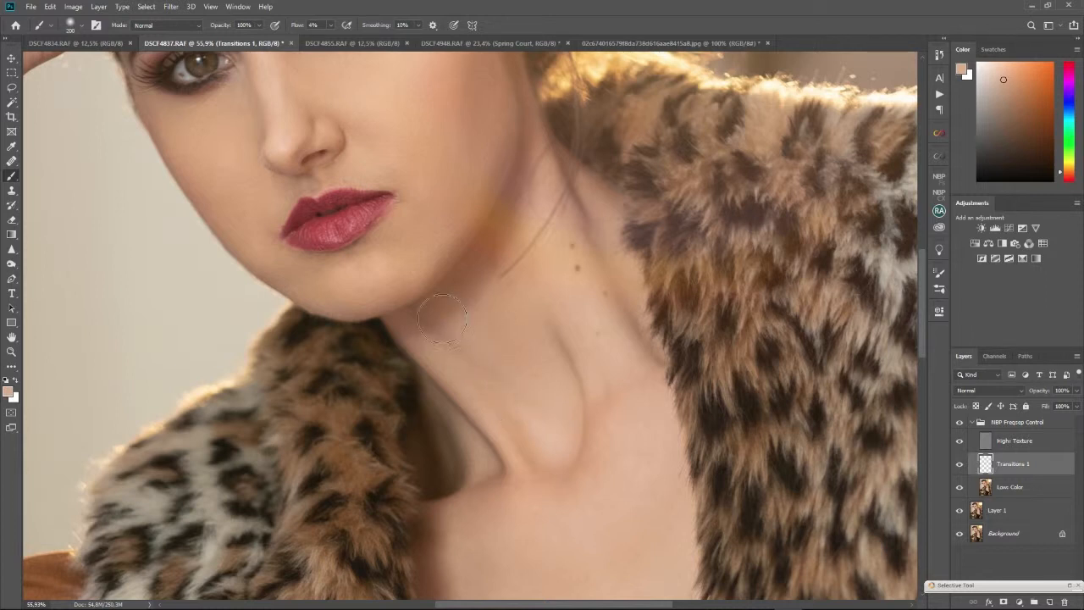
{"action": "left_click_drag", "start_coordinate": [484, 331], "coordinate": [477, 194]}
{"action": "left_click", "coordinate": [584, 334], "text": "alt"}
{"action": "left_click_drag", "start_coordinate": [601, 379], "coordinate": [621, 358]}
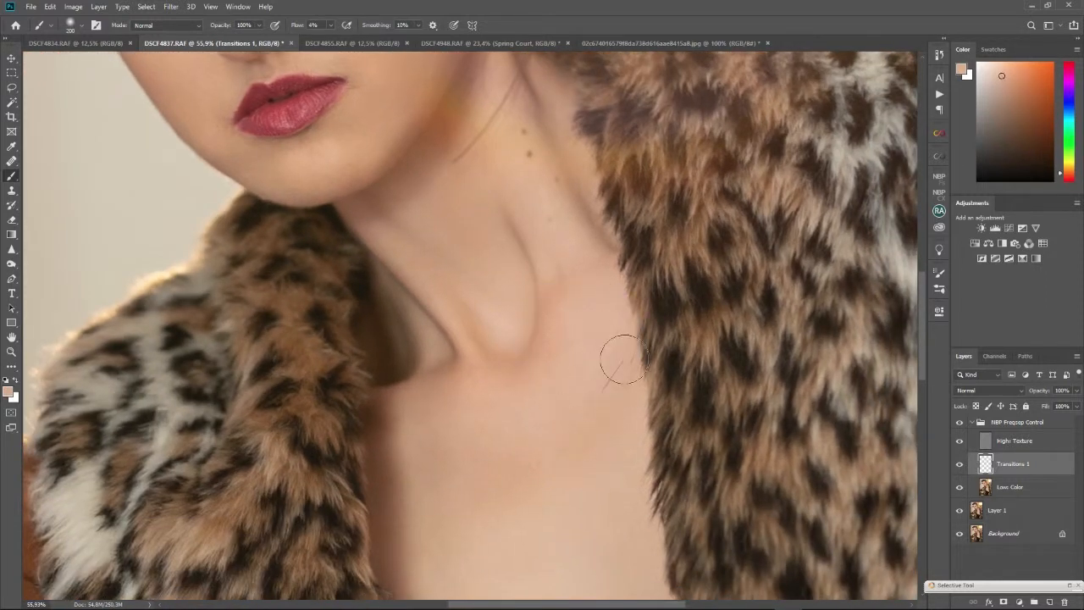
Blend the uneven tones across the upper chest and collarbone with freshly sampled skin colors at brush size 300
{"action": "mouse_move", "coordinate": [596, 478]}
{"action": "left_mouse_down"}
{"action": "mouse_move", "coordinate": [605, 388]}
{"action": "mouse_move", "coordinate": [549, 379]}
{"action": "mouse_move", "coordinate": [498, 409]}
{"action": "left_mouse_up"}
{"action": "key", "text": "bracketright"}
{"action": "key", "text": "bracketright"}
{"action": "left_click", "coordinate": [494, 410], "text": "alt"}
{"action": "mouse_move", "coordinate": [586, 367]}
{"action": "left_mouse_down"}
{"action": "mouse_move", "coordinate": [519, 359]}
{"action": "mouse_move", "coordinate": [448, 414]}
{"action": "left_mouse_up"}
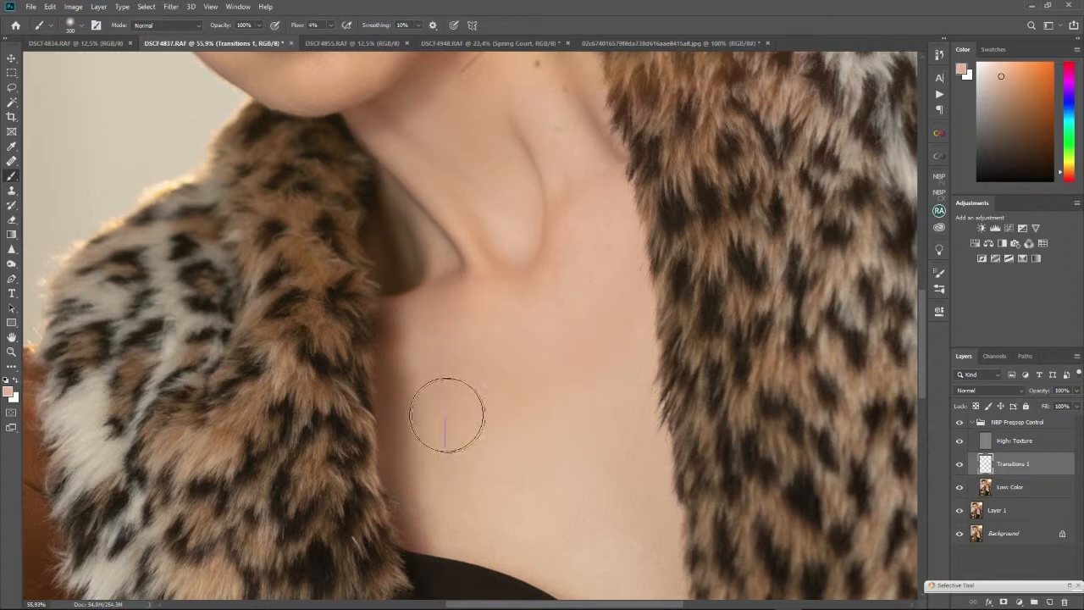
{"action": "left_click_drag", "start_coordinate": [540, 395], "coordinate": [469, 320]}
{"action": "left_click", "coordinate": [474, 283], "text": "alt"}
Smooth the skin tones on the fingers of the raised hand with a color sampled from the hand
{"action": "mouse_move", "coordinate": [474, 283]}
{"action": "left_mouse_down"}
{"action": "mouse_move", "coordinate": [413, 354]}
{"action": "mouse_move", "coordinate": [728, 516]}
{"action": "left_mouse_up"}
{"action": "mouse_move", "coordinate": [559, 221]}
{"action": "left_mouse_down"}
{"action": "mouse_move", "coordinate": [526, 427]}
{"action": "mouse_move", "coordinate": [456, 533]}
{"action": "left_mouse_up"}
{"action": "left_click_drag", "start_coordinate": [496, 414], "coordinate": [657, 440]}
{"action": "left_click", "coordinate": [367, 173], "text": "alt"}
{"action": "left_click_drag", "start_coordinate": [380, 194], "coordinate": [336, 198]}
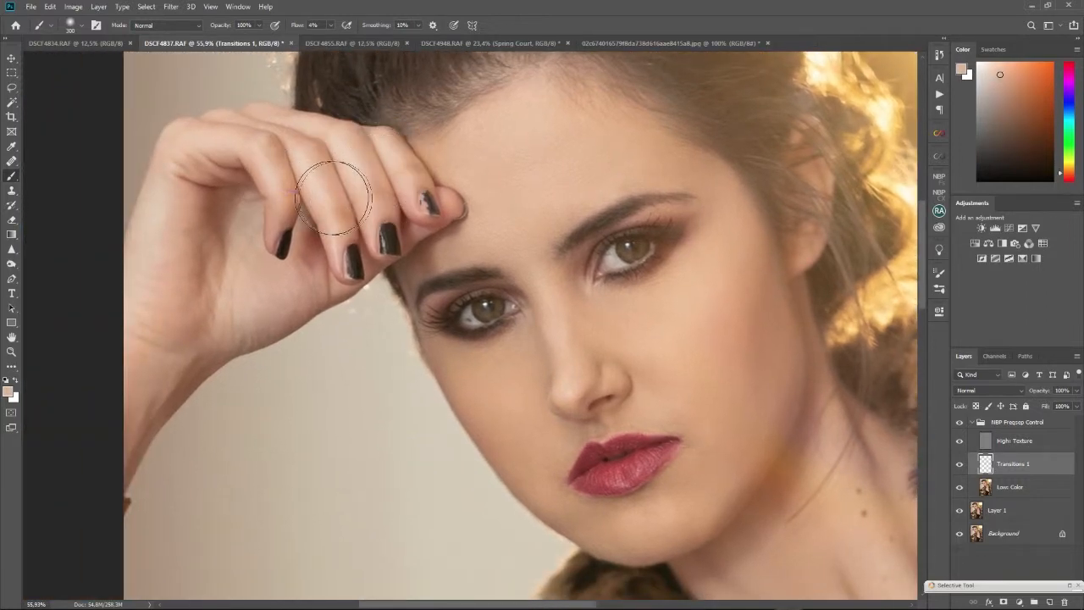
Even out the lower chest above the black garment with a skin tone sampled there
{"action": "left_click_drag", "start_coordinate": [554, 322], "coordinate": [449, 169]}
{"action": "mouse_move", "coordinate": [696, 436]}
{"action": "left_mouse_down"}
{"action": "mouse_move", "coordinate": [583, 297]}
{"action": "mouse_move", "coordinate": [488, 214]}
{"action": "left_mouse_up"}
{"action": "left_click_drag", "start_coordinate": [672, 584], "coordinate": [520, 252]}
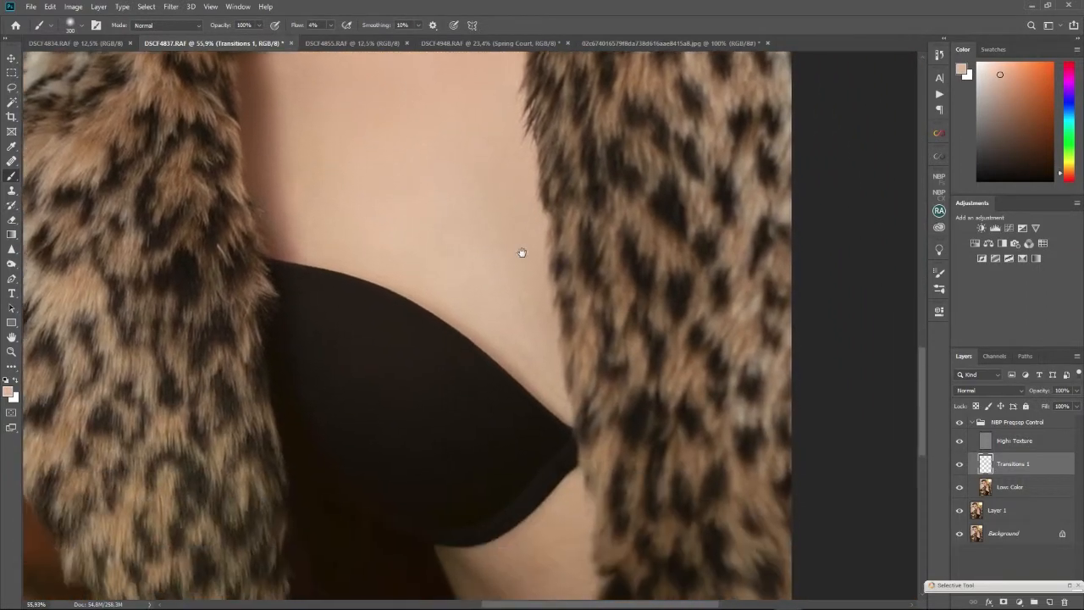
{"action": "left_click", "coordinate": [499, 193], "text": "alt"}
{"action": "left_click_drag", "start_coordinate": [579, 333], "coordinate": [543, 139]}
{"action": "mouse_move", "coordinate": [550, 444]}
{"action": "left_mouse_down"}
{"action": "mouse_move", "coordinate": [568, 475]}
{"action": "mouse_move", "coordinate": [468, 395]}
{"action": "mouse_move", "coordinate": [448, 348]}
{"action": "mouse_move", "coordinate": [479, 339]}
{"action": "mouse_move", "coordinate": [443, 406]}
{"action": "mouse_move", "coordinate": [581, 460]}
{"action": "mouse_move", "coordinate": [535, 286]}
{"action": "mouse_move", "coordinate": [533, 494]}
{"action": "mouse_move", "coordinate": [551, 573]}
{"action": "left_mouse_up"}
{"action": "left_click_drag", "start_coordinate": [447, 384], "coordinate": [615, 415]}
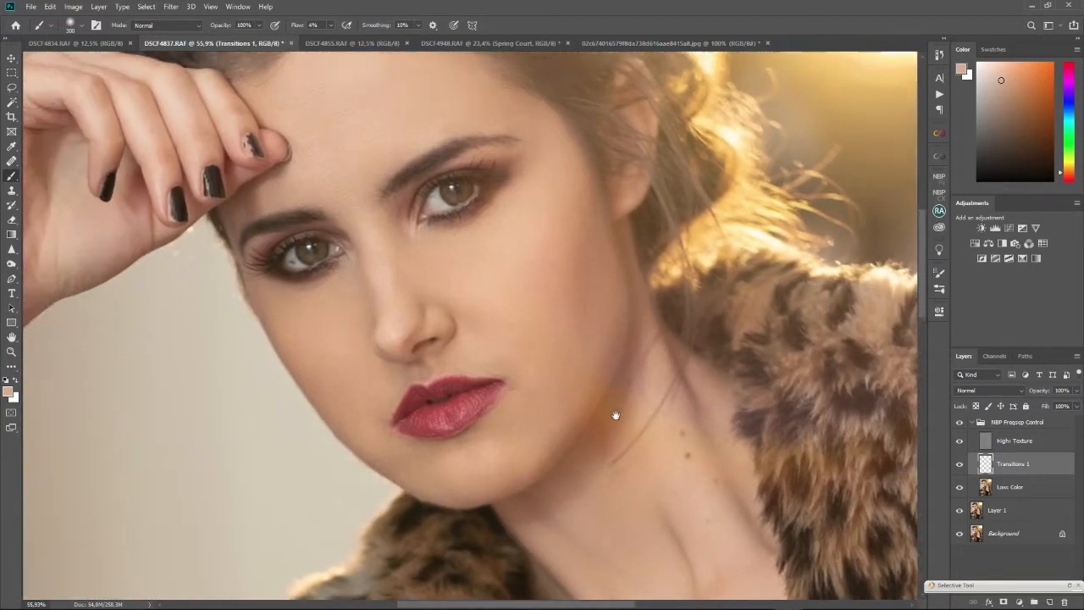
{"action": "left_click_drag", "start_coordinate": [542, 584], "coordinate": [701, 398]}
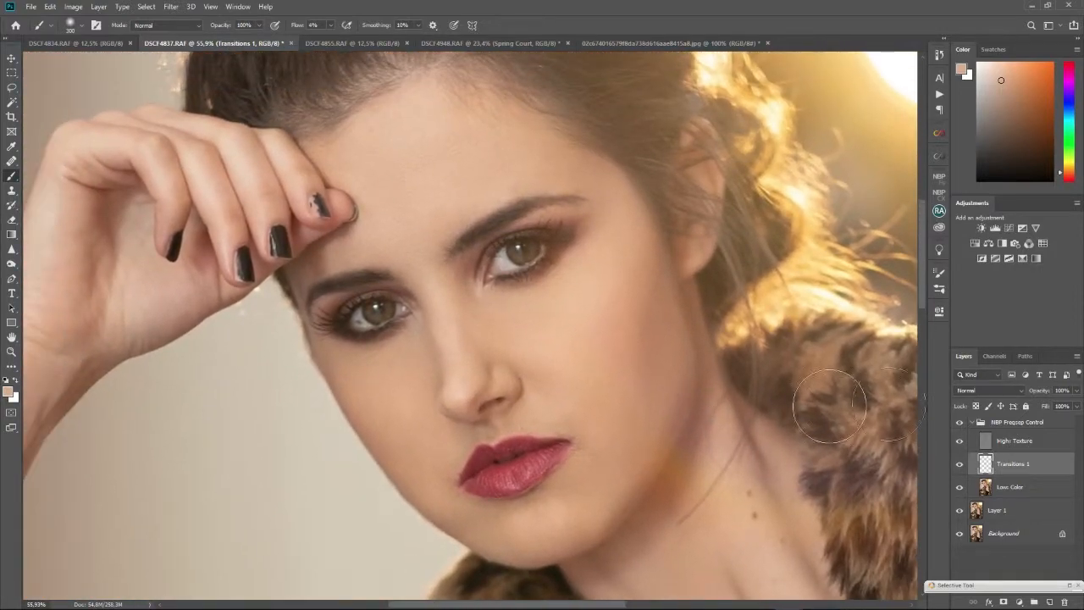
Collapse the NBP Freqsep Control group, run the NBP Dodge & Burn Main action and hide its desaturation layer
{"action": "left_click", "coordinate": [979, 422]}
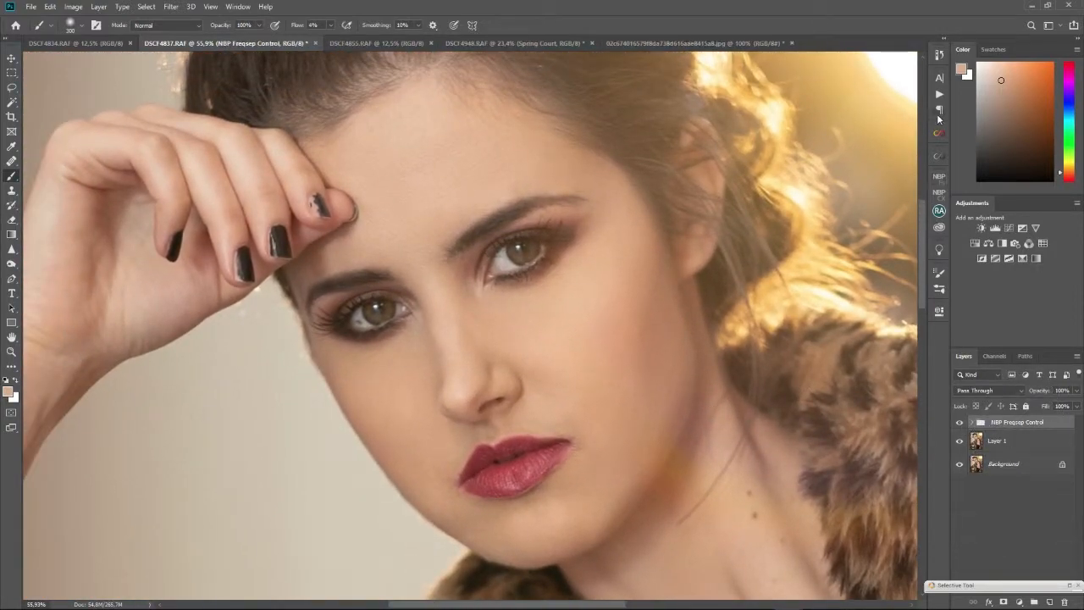
{"action": "left_click", "coordinate": [939, 97]}
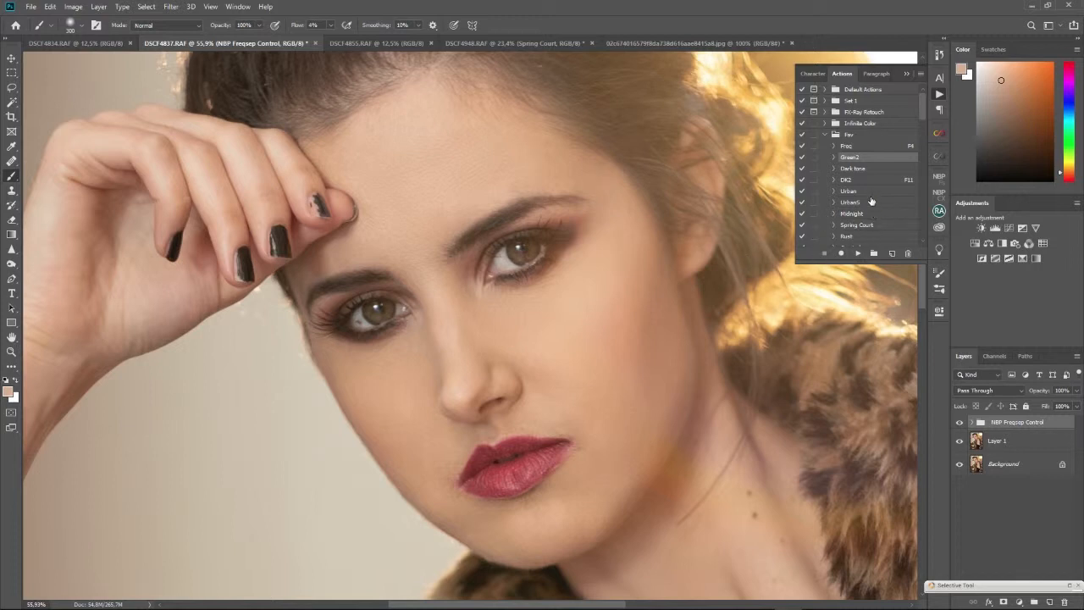
{"action": "scroll", "coordinate": [871, 200], "scroll_direction": "down", "scroll_amount": 3}
{"action": "scroll", "coordinate": [870, 205], "scroll_direction": "down", "scroll_amount": 3}
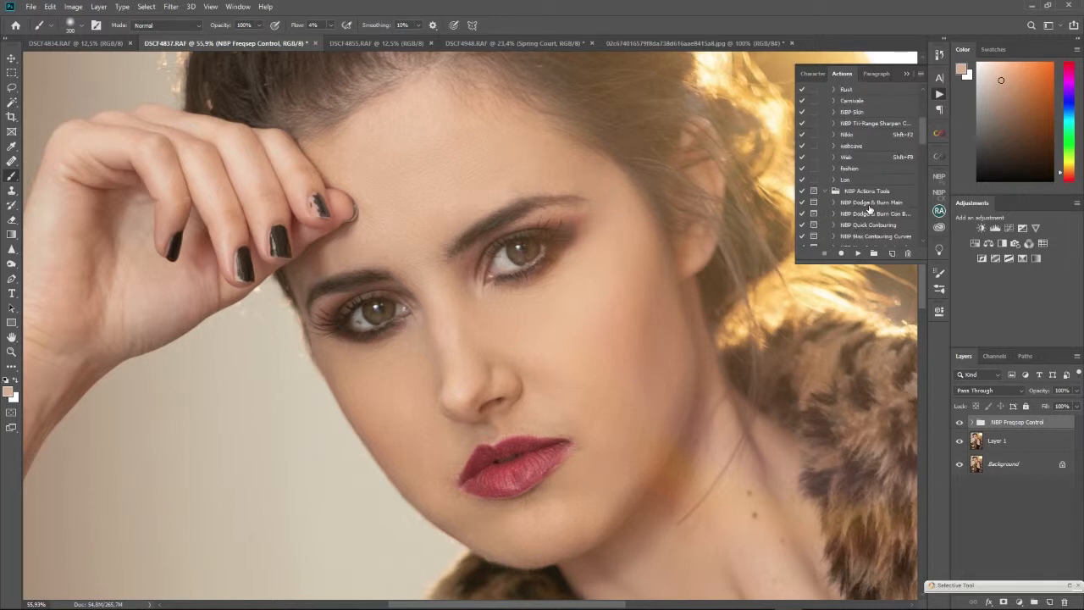
{"action": "left_click", "coordinate": [859, 254]}
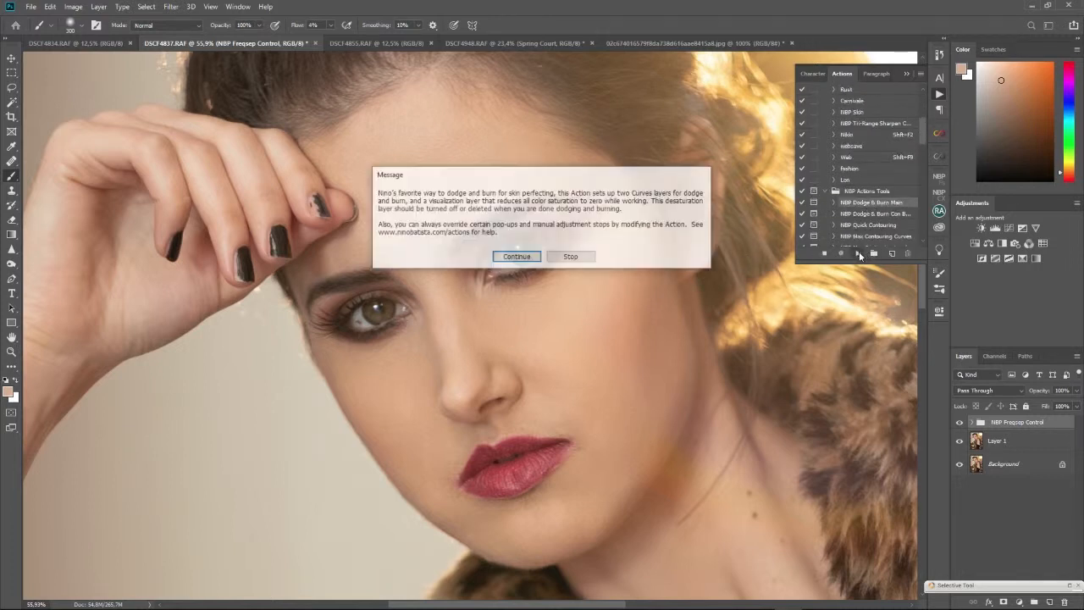
{"action": "left_click", "coordinate": [517, 258]}
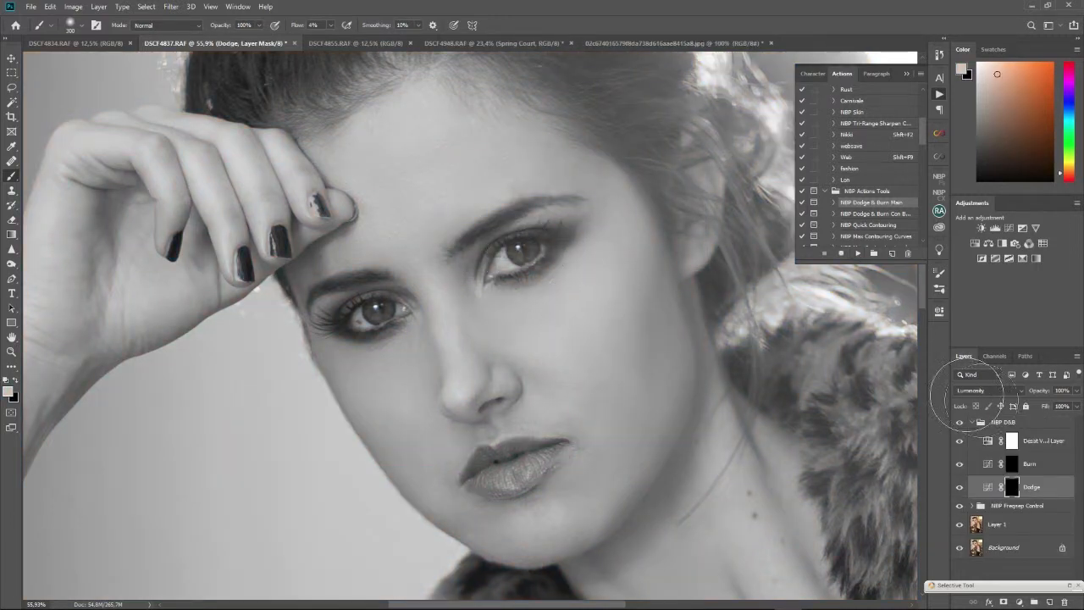
{"action": "left_click", "coordinate": [959, 442]}
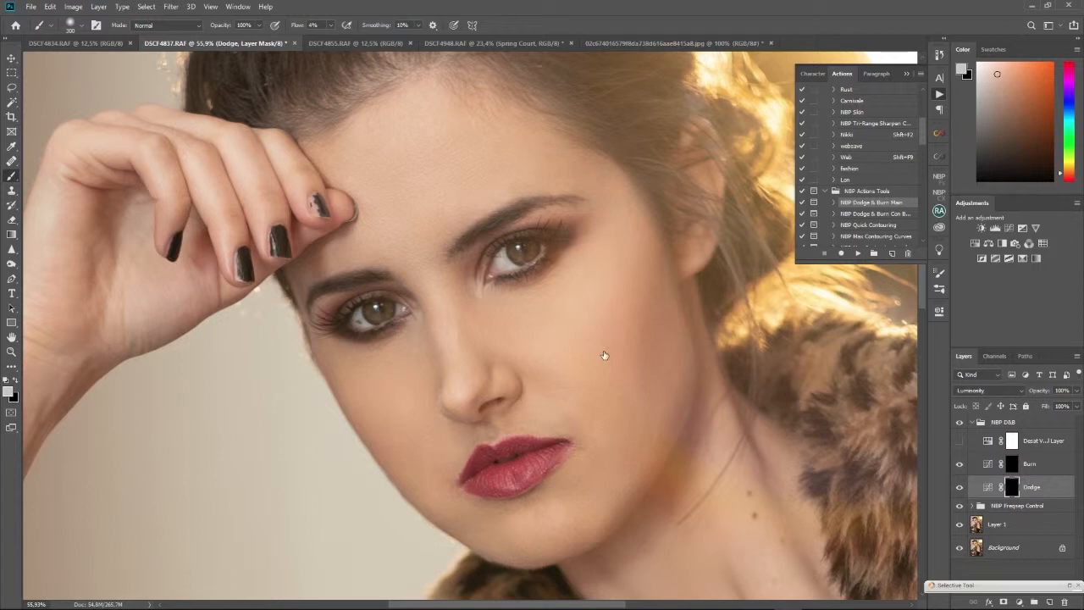
Brighten the cheek below the eye on the hair side by painting white on the Dodge mask at brush size 300
{"action": "key", "text": "bracketleft"}
{"action": "key", "text": "bracketleft"}
{"action": "key", "text": "bracketleft"}
{"action": "key", "text": "bracketleft"}
{"action": "key", "text": "bracketleft"}
{"action": "key", "text": "bracketleft"}
{"action": "key", "text": "bracketleft"}
{"action": "left_click", "coordinate": [7, 381]}
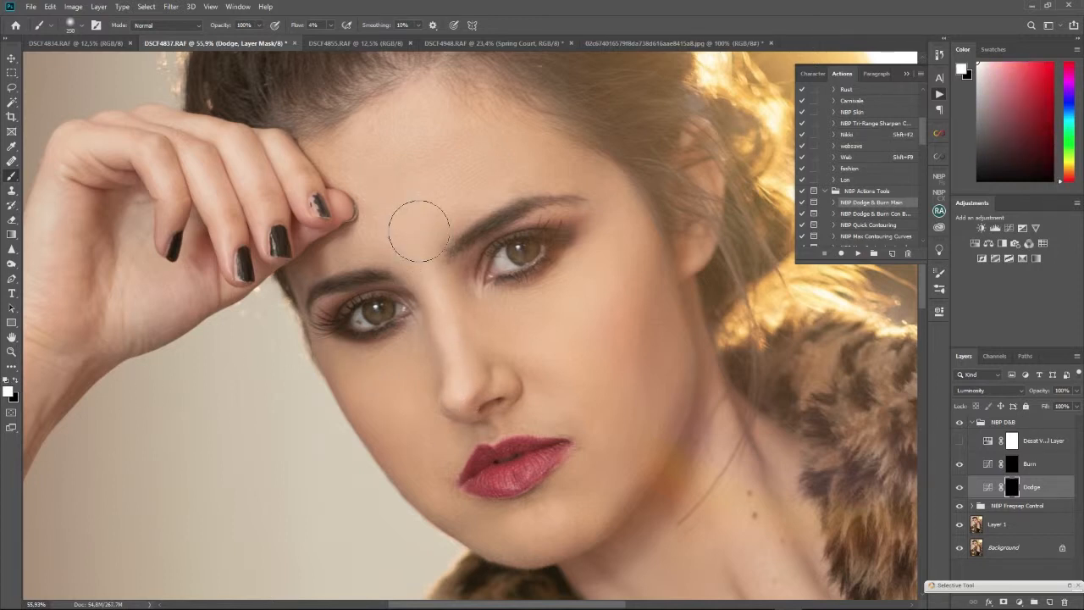
{"action": "key", "text": "bracketright"}
{"action": "key", "text": "bracketright"}
{"action": "key", "text": "bracketright"}
{"action": "mouse_move", "coordinate": [585, 363]}
{"action": "left_mouse_down"}
{"action": "mouse_move", "coordinate": [573, 327]}
{"action": "mouse_move", "coordinate": [539, 350]}
{"action": "mouse_move", "coordinate": [602, 297]}
{"action": "left_mouse_up"}
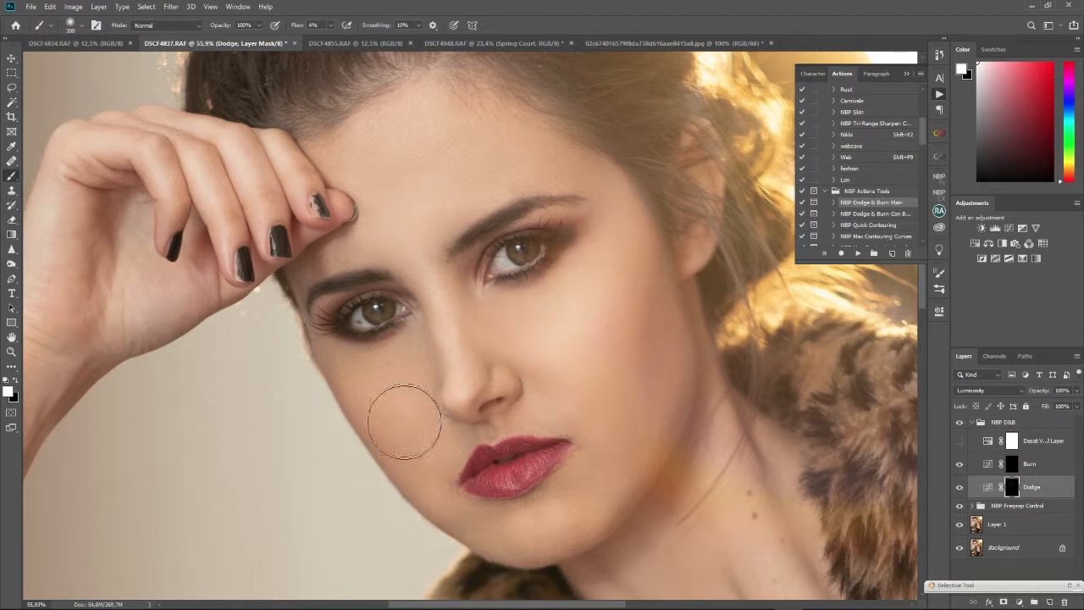
Dodge the cheek on the raised-hand side and the area beside the mouth at brush size 200
{"action": "key", "text": "bracketleft"}
{"action": "key", "text": "bracketleft"}
{"action": "key", "text": "bracketleft"}
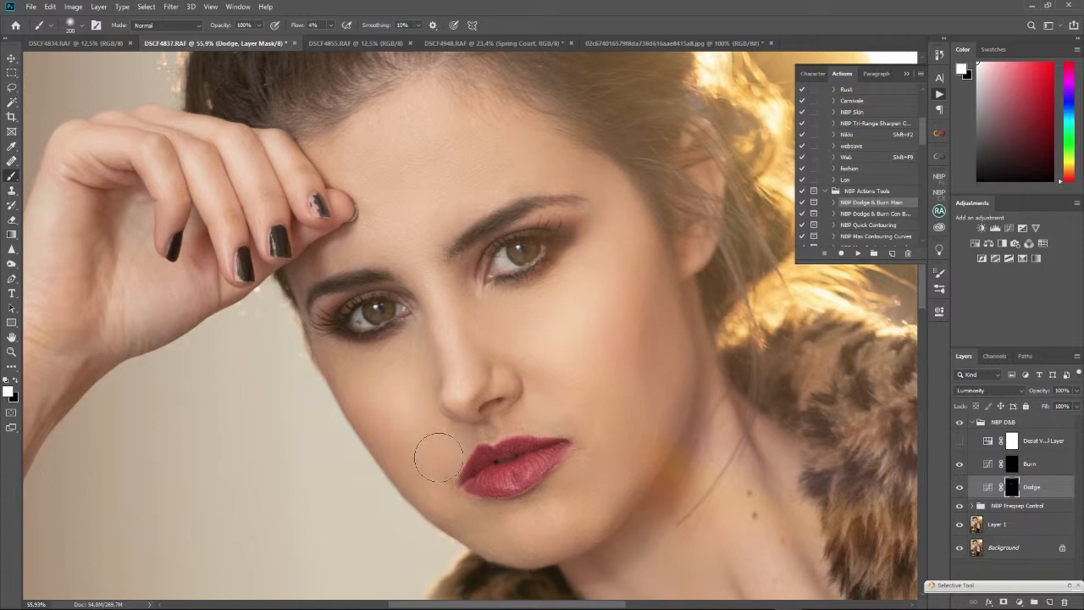
{"action": "scroll", "coordinate": [648, 479], "scroll_direction": "down", "scroll_amount": 2}
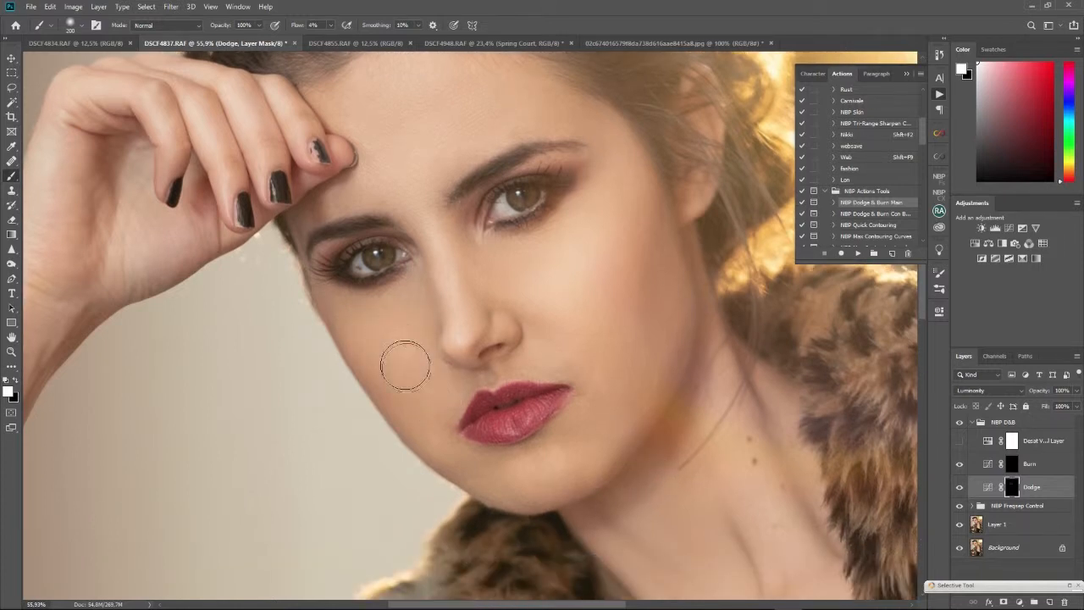
Dodge the chin and the edge of the jawline, using brush sizes 250 and 150
{"action": "key", "text": "bracketright"}
{"action": "scroll", "coordinate": [596, 432], "scroll_direction": "down", "scroll_amount": 2}
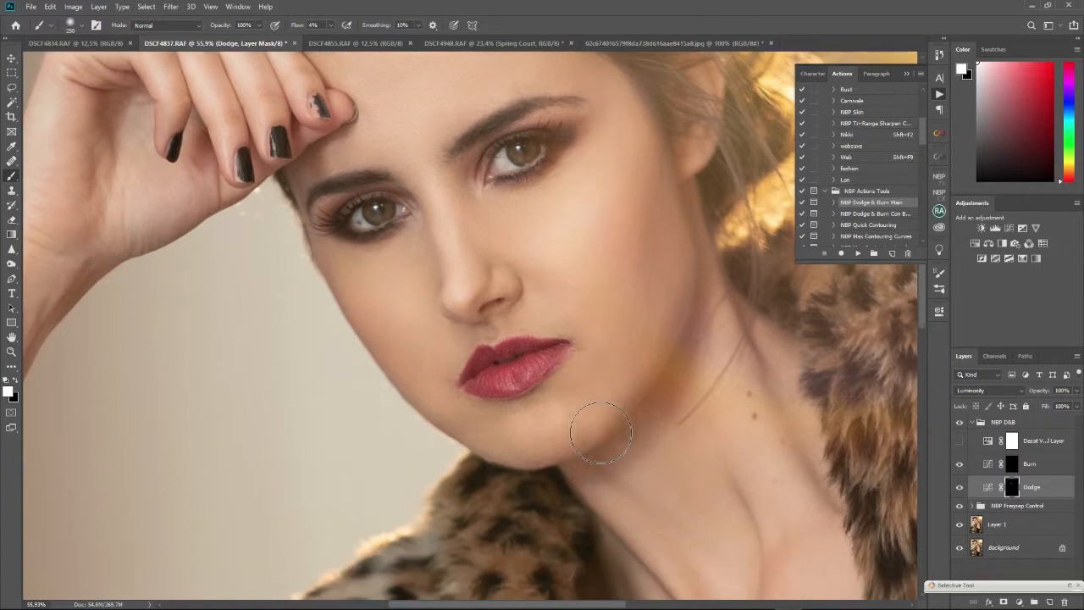
{"action": "key", "text": "bracketleft"}
{"action": "key", "text": "bracketleft"}
{"action": "key", "text": "bracketleft"}
{"action": "scroll", "coordinate": [512, 444], "scroll_direction": "down", "scroll_amount": 2}
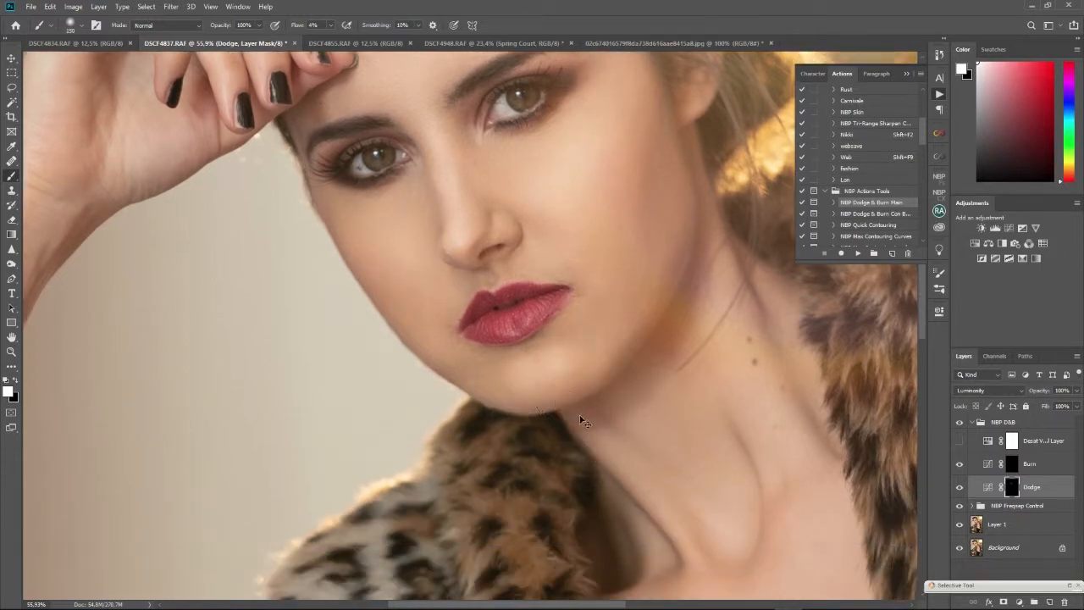
{"action": "scroll", "coordinate": [645, 429], "scroll_direction": "down", "scroll_amount": 2}
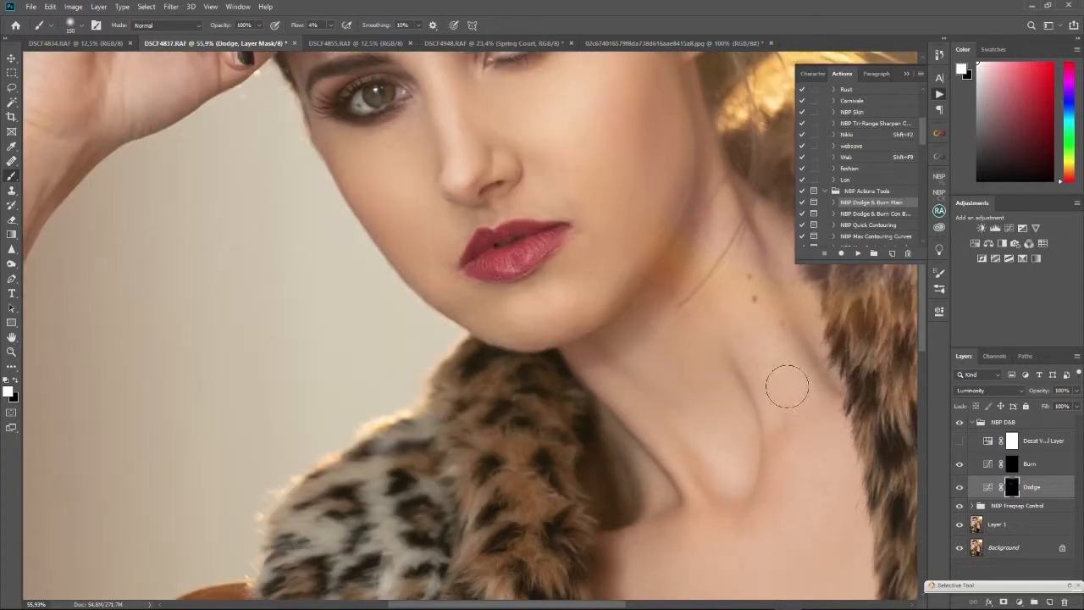
Dodge the highlights on the neck and upper chest, enlarging the brush to 200
{"action": "key", "text": "]"}
{"action": "key", "text": "]"}
{"action": "left_click_drag", "start_coordinate": [795, 392], "coordinate": [832, 438]}
{"action": "scroll", "coordinate": [786, 433], "scroll_direction": "down", "scroll_amount": 1}
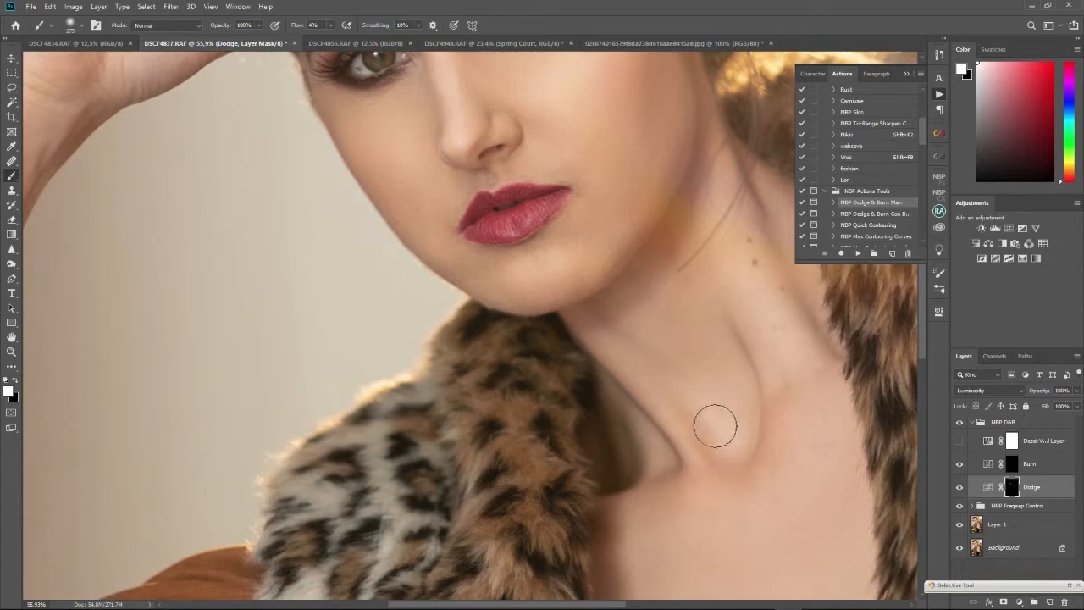
{"action": "scroll", "coordinate": [810, 489], "scroll_direction": "down", "scroll_amount": 2}
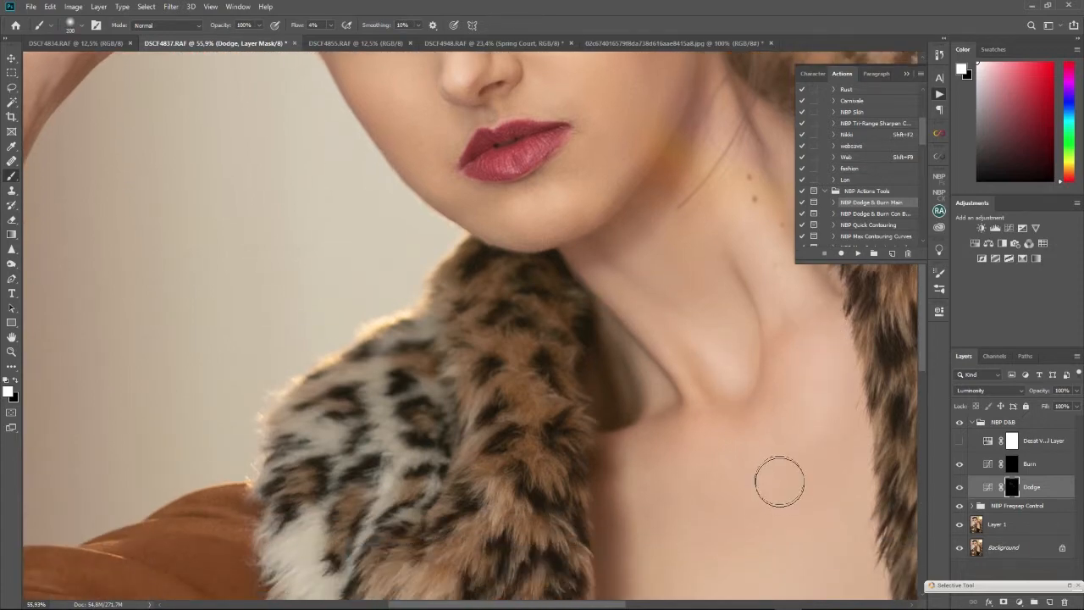
{"action": "scroll", "coordinate": [777, 474], "scroll_direction": "down", "scroll_amount": 2}
{"action": "mouse_move", "coordinate": [793, 509]}
{"action": "left_mouse_down"}
{"action": "mouse_move", "coordinate": [600, 288]}
{"action": "mouse_move", "coordinate": [605, 433]}
{"action": "mouse_move", "coordinate": [643, 506]}
{"action": "left_mouse_up"}
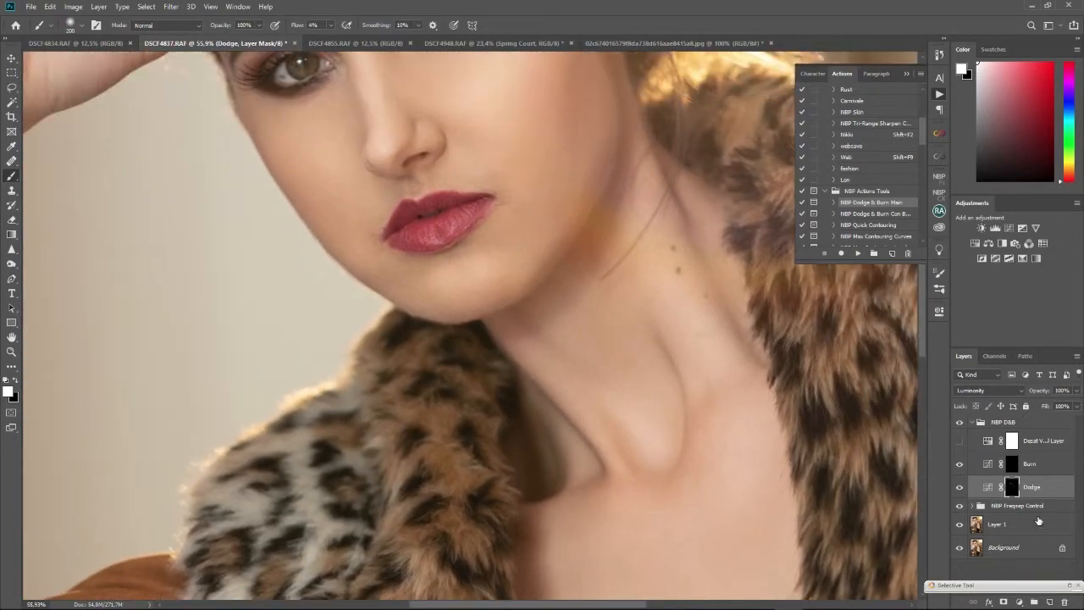
Darken the shadows around the throat and neck tendons on the Burn mask with brush sizes between 125 and 150
{"action": "left_click", "coordinate": [1013, 467]}
{"action": "left_click_drag", "start_coordinate": [780, 480], "coordinate": [788, 450]}
{"action": "left_click_drag", "start_coordinate": [582, 433], "coordinate": [606, 431]}
{"action": "key", "text": "bracketleft"}
{"action": "key", "text": "bracketleft"}
{"action": "key", "text": "bracketleft"}
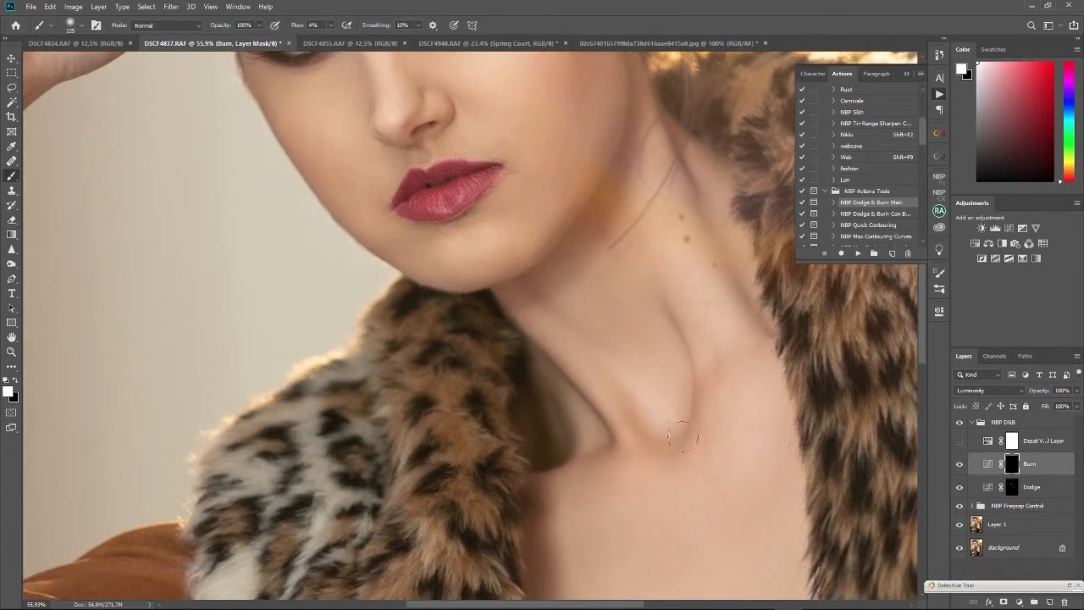
{"action": "scroll", "coordinate": [708, 356], "scroll_direction": "up", "scroll_amount": 2}
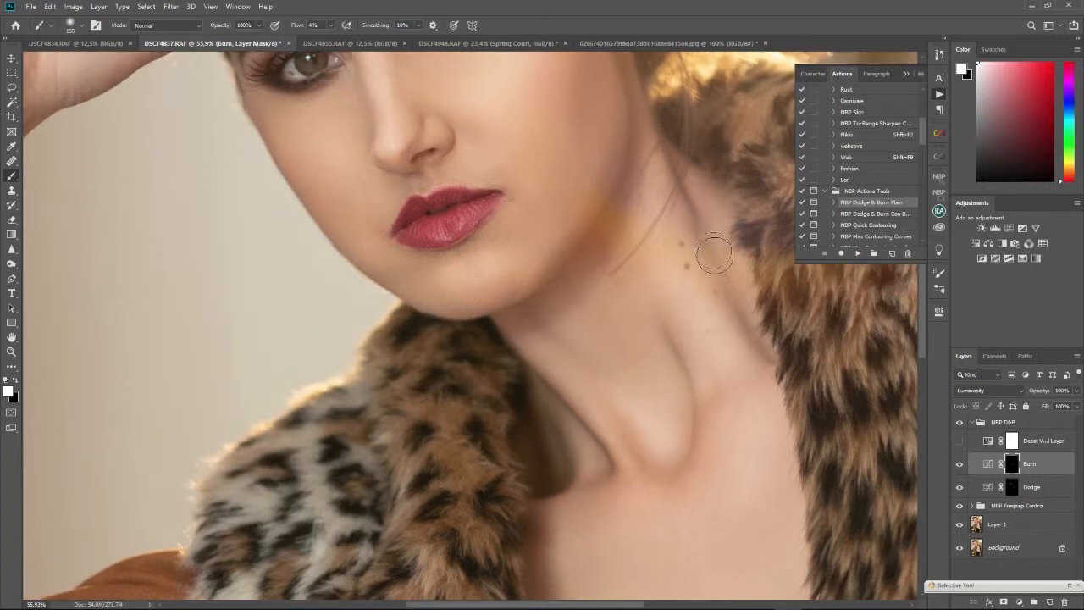
{"action": "key", "text": "bracketright"}
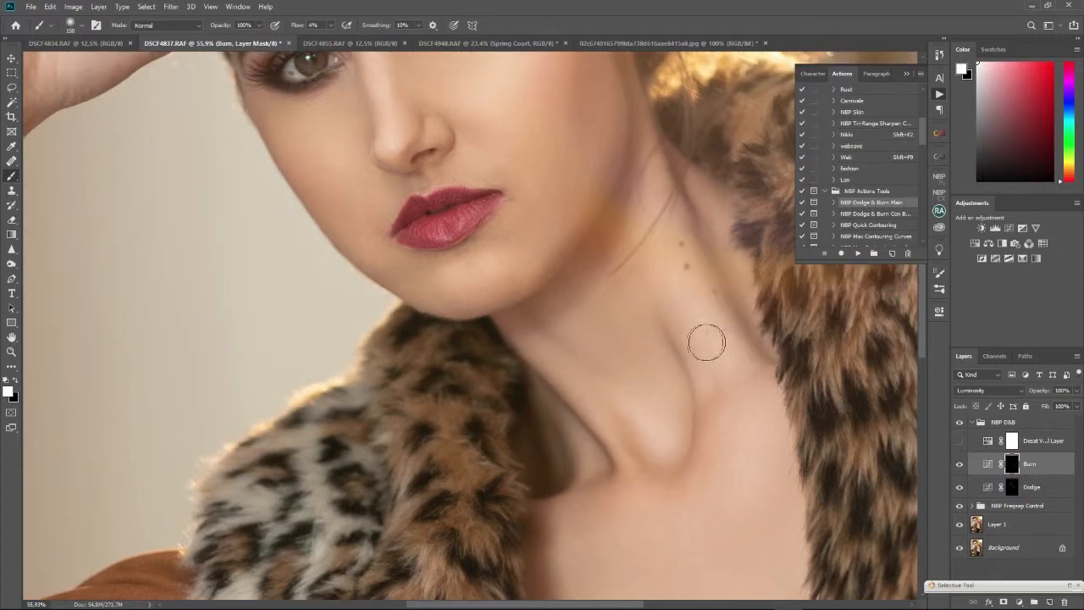
Burn the shadow under the jaw and contour the outer cheek on the hair side, enlarging the brush to 300
{"action": "scroll", "coordinate": [704, 338], "scroll_direction": "up", "scroll_amount": 5}
{"action": "mouse_move", "coordinate": [607, 280]}
{"action": "left_mouse_down"}
{"action": "mouse_move", "coordinate": [542, 389]}
{"action": "mouse_move", "coordinate": [492, 416]}
{"action": "mouse_move", "coordinate": [412, 420]}
{"action": "mouse_move", "coordinate": [458, 425]}
{"action": "mouse_move", "coordinate": [540, 386]}
{"action": "mouse_move", "coordinate": [593, 320]}
{"action": "mouse_move", "coordinate": [633, 208]}
{"action": "left_mouse_up"}
{"action": "scroll", "coordinate": [633, 208], "scroll_direction": "up", "scroll_amount": 4}
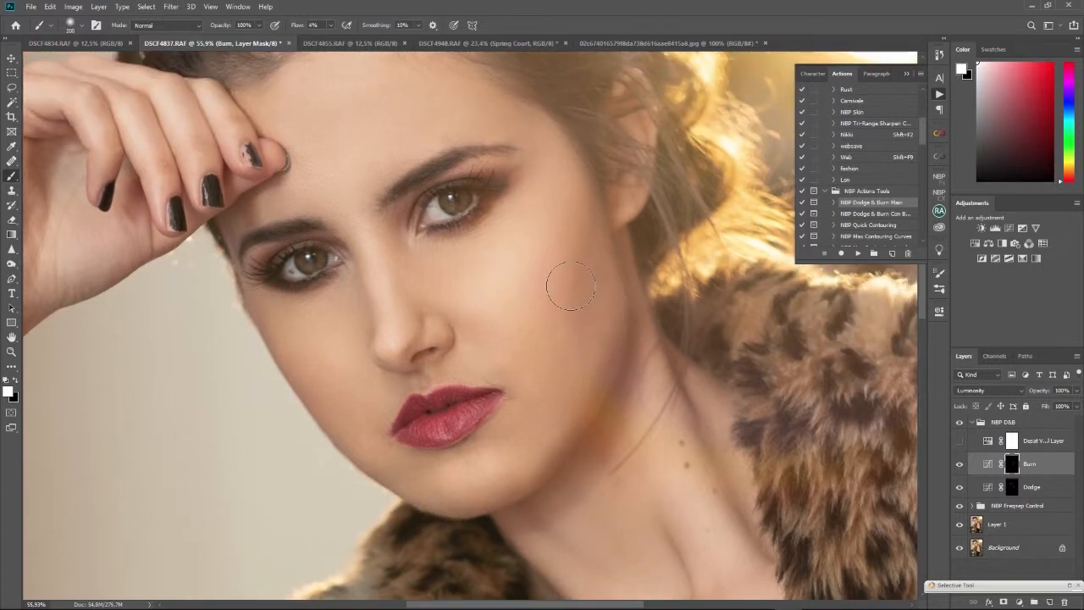
{"action": "key", "text": "bracketright"}
{"action": "key", "text": "bracketright"}
{"action": "key", "text": "bracketright"}
{"action": "key", "text": "bracketright"}
{"action": "key", "text": "bracketright"}
{"action": "key", "text": "bracketright"}
{"action": "key", "text": "bracketright"}
{"action": "key", "text": "bracketright"}
{"action": "key", "text": "bracketright"}
{"action": "key", "text": "bracketright"}
{"action": "key", "text": "bracketright"}
{"action": "key", "text": "bracketleft"}
{"action": "key", "text": "bracketleft"}
{"action": "key", "text": "bracketleft"}
{"action": "key", "text": "bracketleft"}
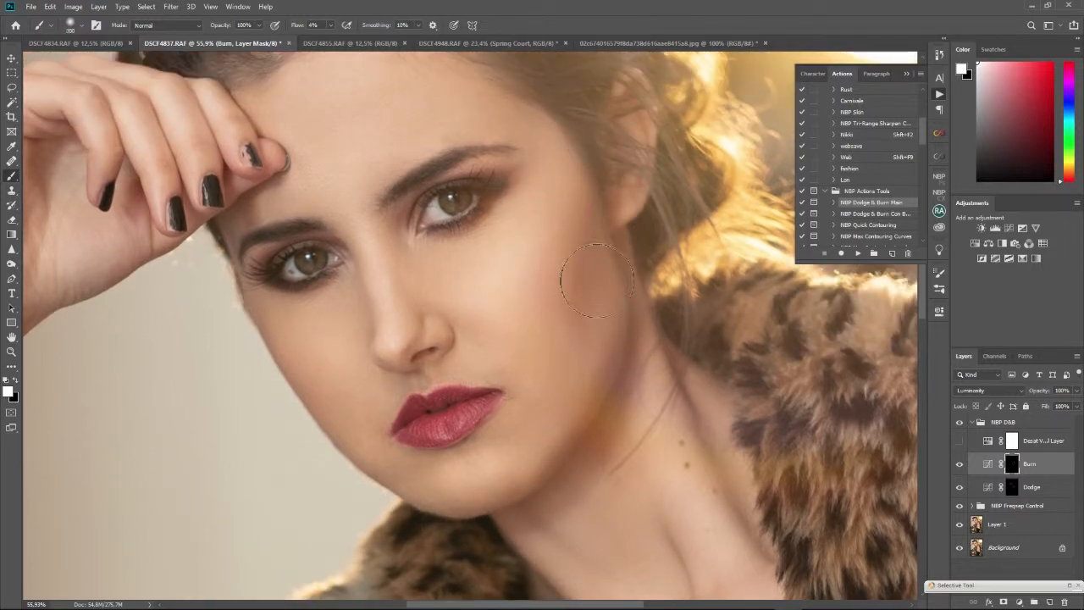
Burn the outer contour of the cheek and jaw on the raised-hand side
{"action": "key", "text": "bracketright"}
{"action": "mouse_move", "coordinate": [319, 427]}
{"action": "left_mouse_down"}
{"action": "mouse_move", "coordinate": [312, 394]}
{"action": "mouse_move", "coordinate": [262, 336]}
{"action": "mouse_move", "coordinate": [331, 449]}
{"action": "mouse_move", "coordinate": [268, 343]}
{"action": "left_mouse_up"}
{"action": "scroll", "coordinate": [334, 452], "scroll_direction": "up", "scroll_amount": 1}
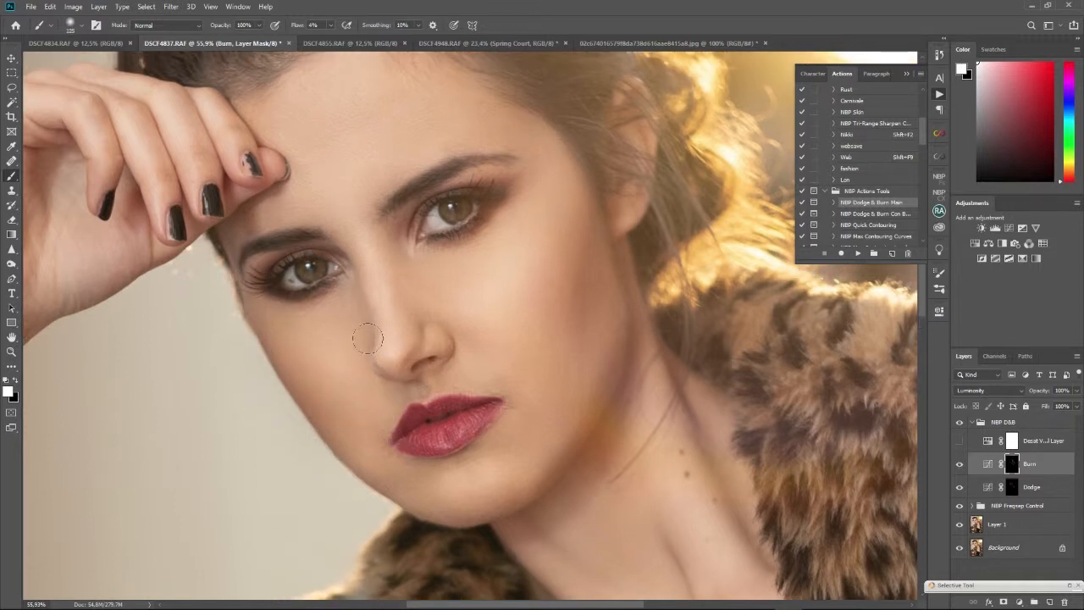
Burn the side of the nose and the eyebrows with a smaller brush, down to size 100
{"action": "key", "text": "bracketleft"}
{"action": "key", "text": "bracketleft"}
{"action": "key", "text": "bracketleft"}
{"action": "key", "text": "bracketleft"}
{"action": "key", "text": "bracketleft"}
{"action": "key", "text": "bracketright"}
{"action": "key", "text": "bracketright"}
{"action": "key", "text": "bracketleft"}
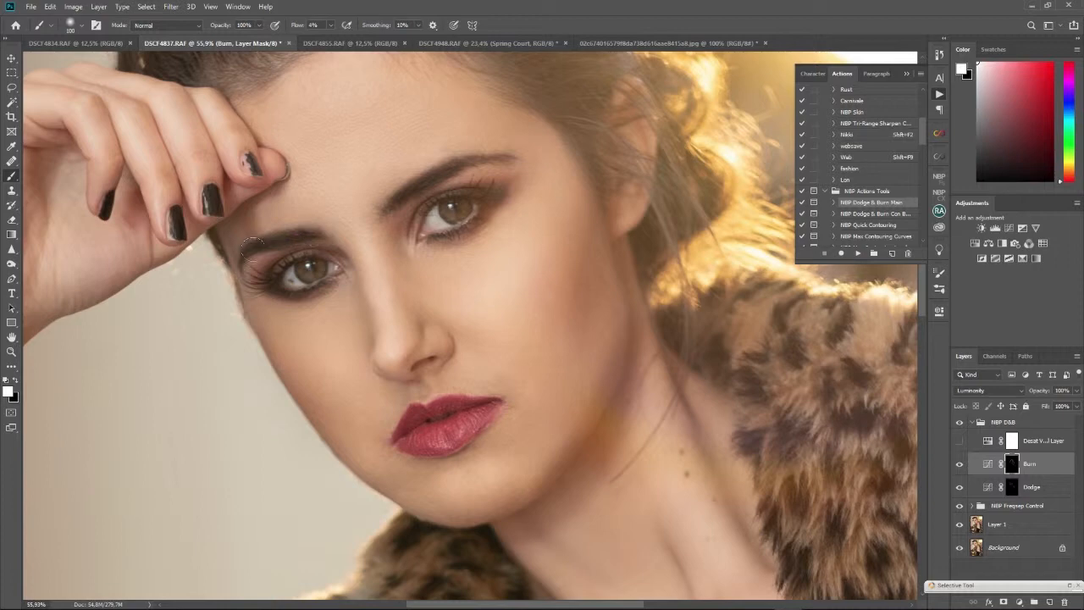
Darken the lips on the Burn mask and brighten the lip highlights on the Dodge mask with a smaller brush
{"action": "scroll", "coordinate": [444, 450], "scroll_direction": "up", "scroll_amount": 5}
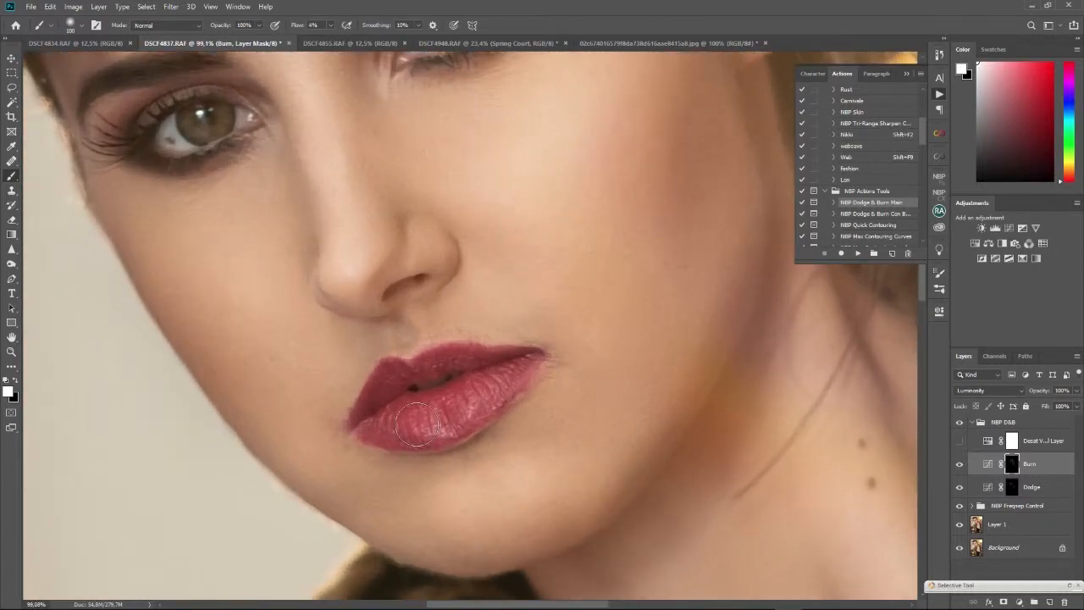
{"action": "mouse_move", "coordinate": [383, 421]}
{"action": "left_mouse_down"}
{"action": "mouse_move", "coordinate": [430, 435]}
{"action": "mouse_move", "coordinate": [477, 411]}
{"action": "mouse_move", "coordinate": [502, 370]}
{"action": "left_mouse_up"}
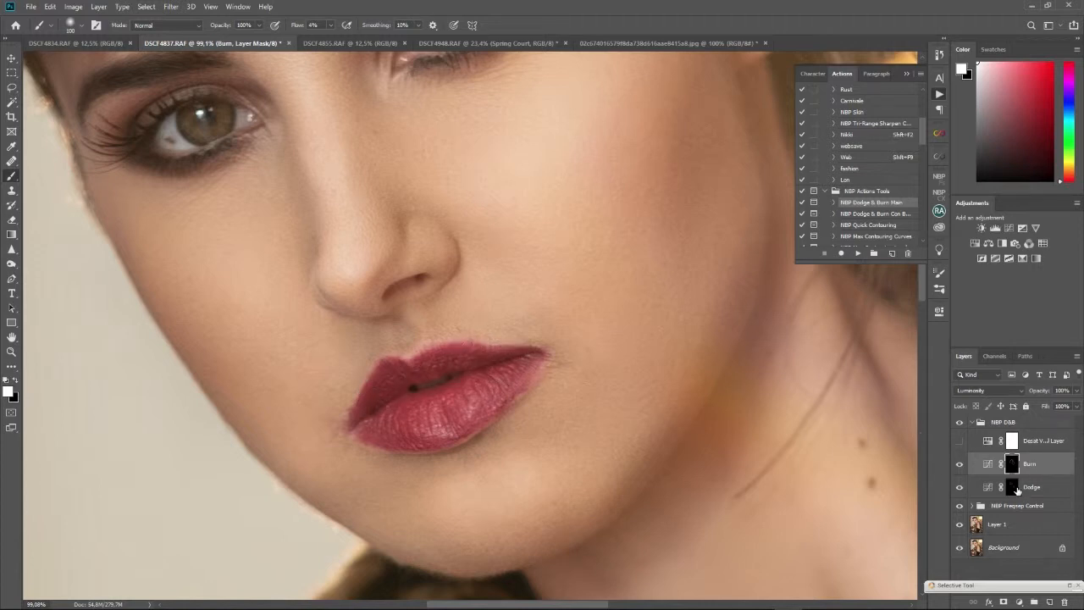
{"action": "left_click", "coordinate": [1016, 489]}
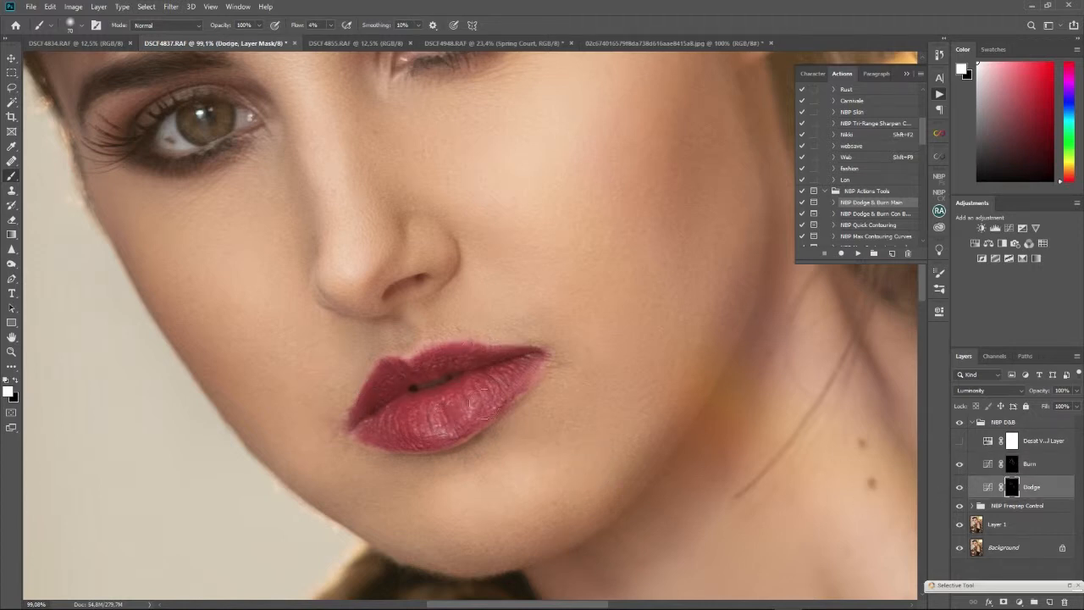
{"action": "mouse_move", "coordinate": [483, 404]}
{"action": "left_mouse_down"}
{"action": "mouse_move", "coordinate": [424, 434]}
{"action": "mouse_move", "coordinate": [461, 419]}
{"action": "left_mouse_up"}
{"action": "key", "text": "bracketleft"}
{"action": "key", "text": "bracketleft"}
{"action": "key", "text": "bracketleft"}
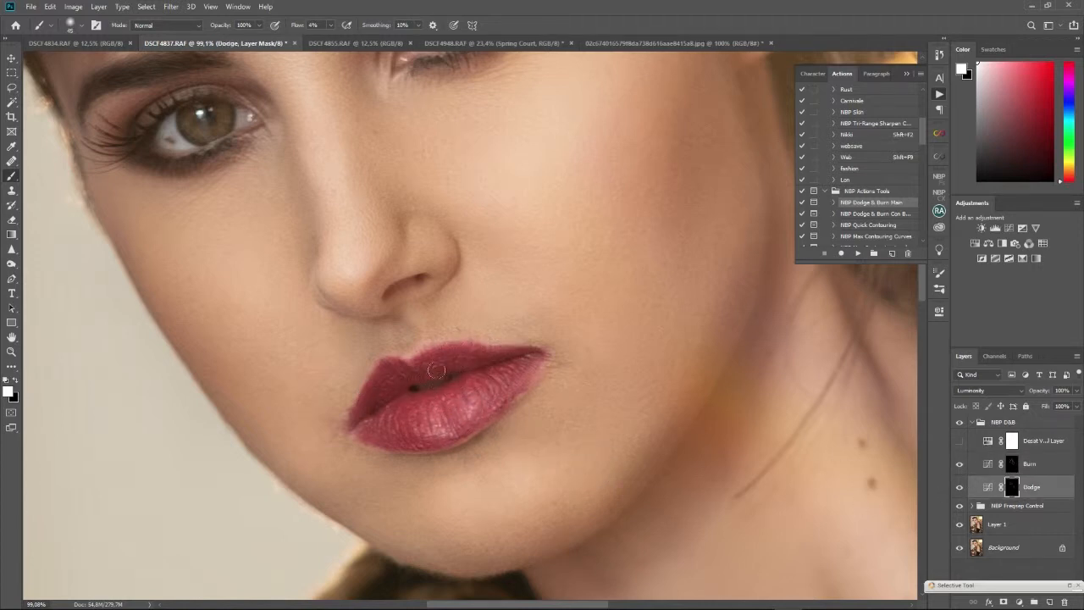
{"action": "scroll", "coordinate": [660, 424], "scroll_direction": "down", "scroll_amount": 10}
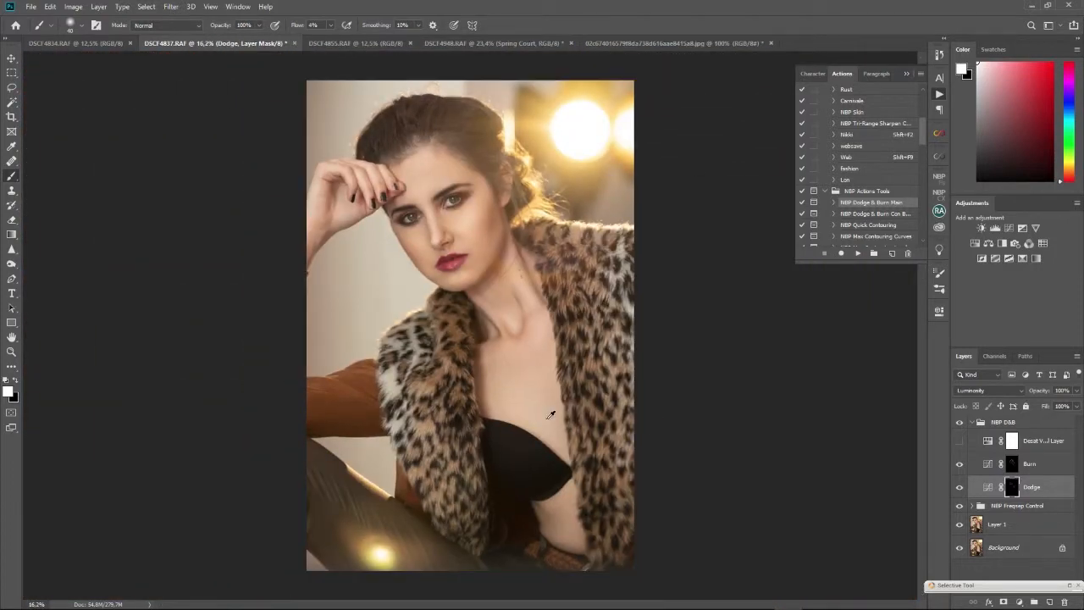
Collapse the NBP D&B layer group
{"action": "scroll", "coordinate": [554, 411], "scroll_direction": "up", "scroll_amount": 2}
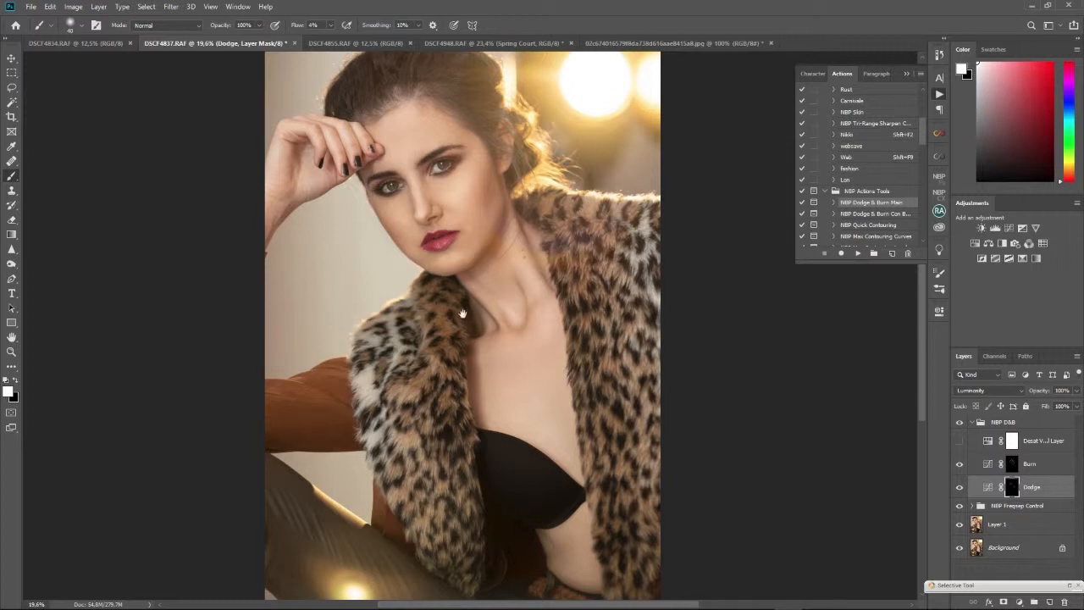
{"action": "left_click_drag", "start_coordinate": [463, 314], "coordinate": [488, 384]}
{"action": "scroll", "coordinate": [489, 385], "scroll_direction": "down", "scroll_amount": 1}
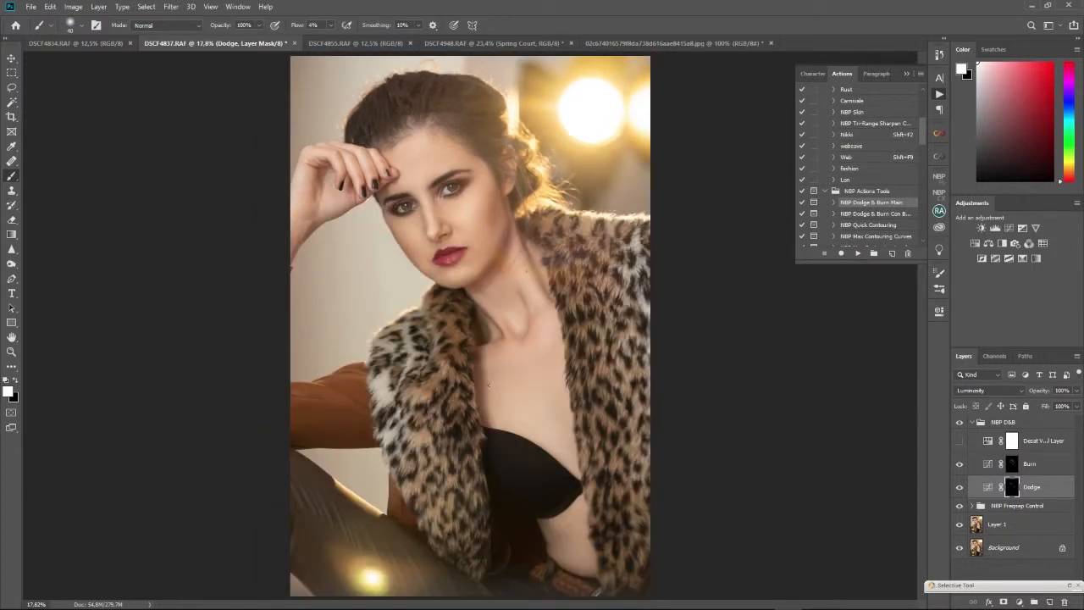
{"action": "left_click", "coordinate": [974, 426]}
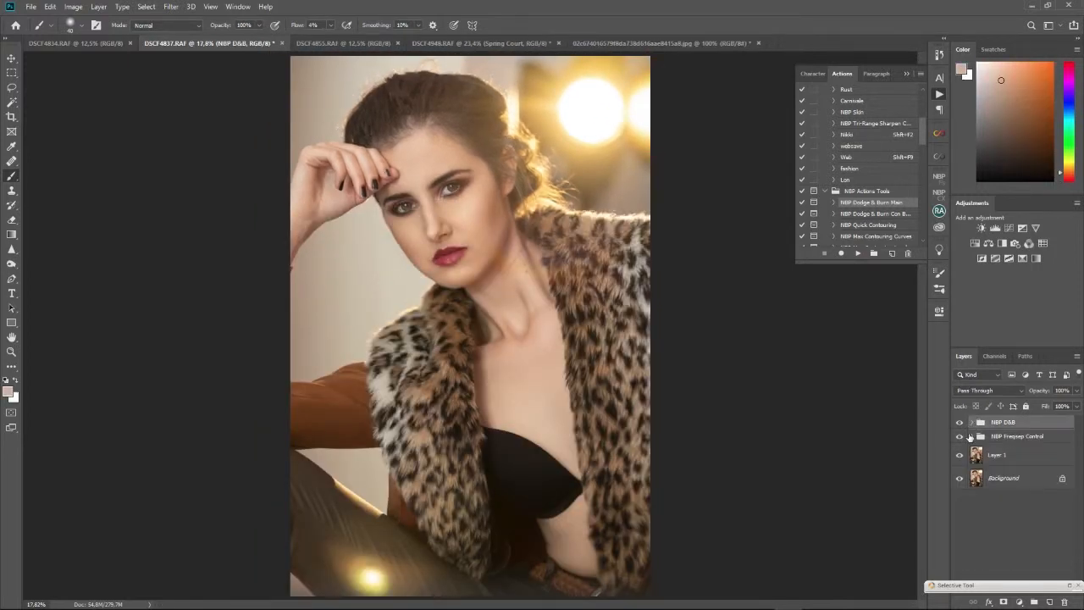
Try to run the NBP Tri-Range Sharpen action with the NBP D&B group selected
{"action": "scroll", "coordinate": [887, 203], "scroll_direction": "up", "scroll_amount": 2}
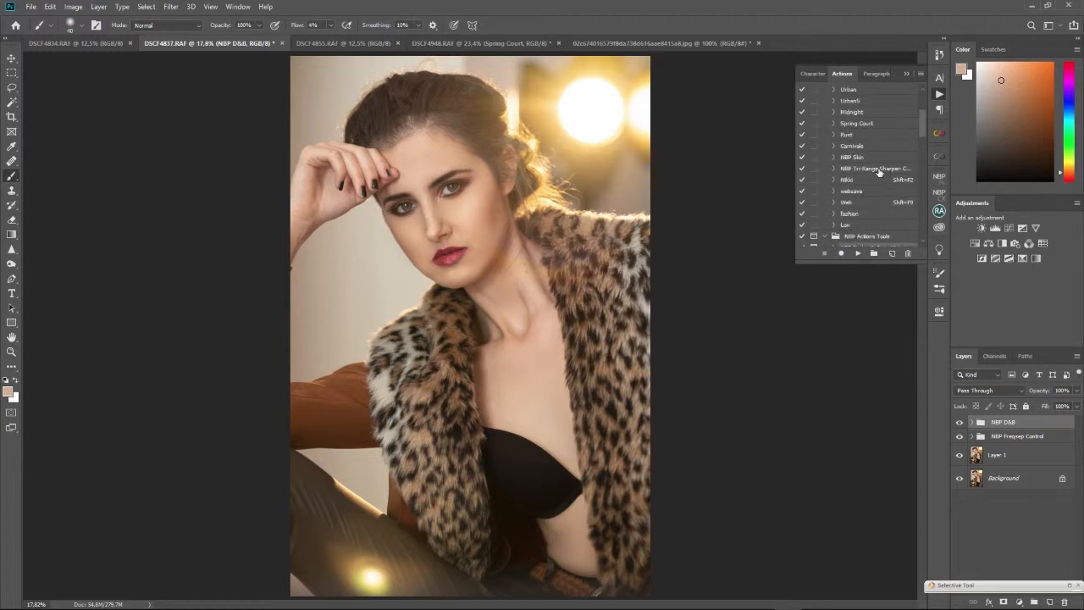
{"action": "left_click", "coordinate": [878, 172]}
{"action": "left_click", "coordinate": [856, 252]}
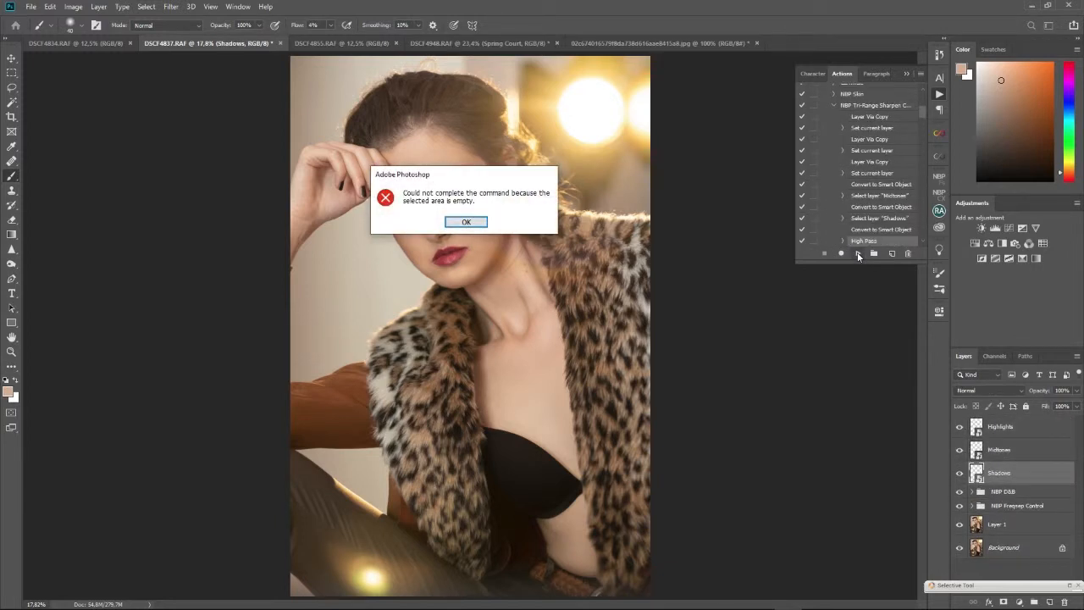
{"action": "left_click", "coordinate": [466, 223]}
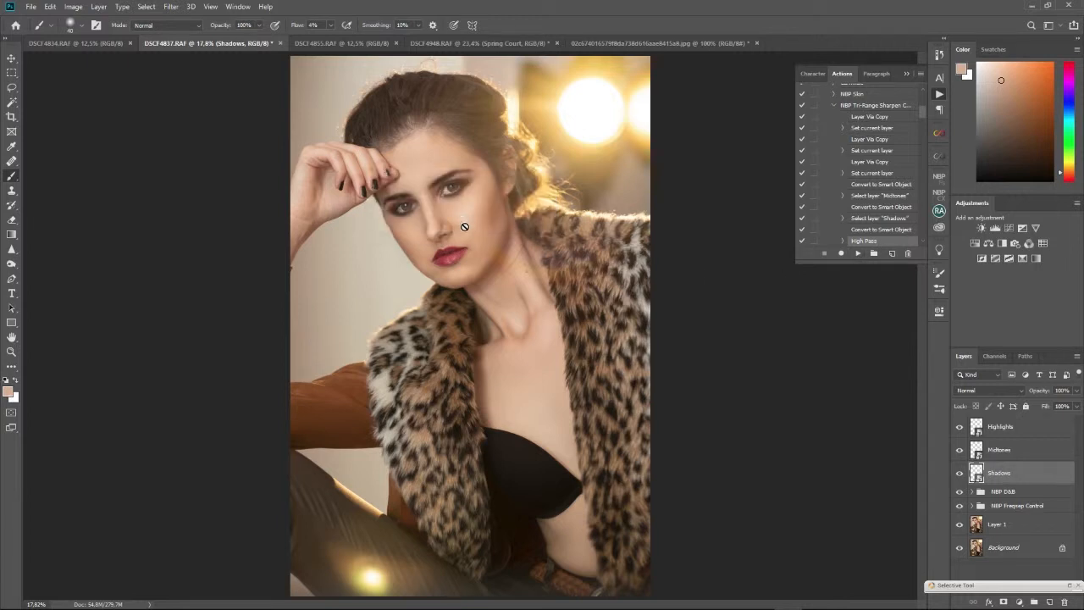
Delete the leftover Highlights, Midtones and Shadows layers above the NBP D&B group
{"action": "left_click", "coordinate": [1016, 427]}
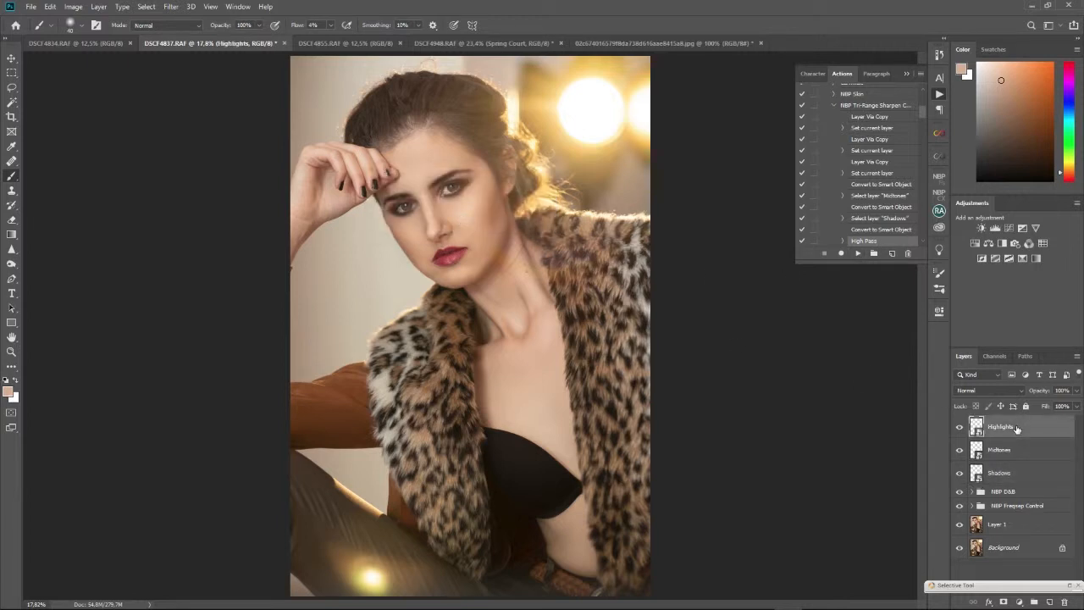
{"action": "key", "text": "Delete"}
{"action": "key", "text": "Delete"}
{"action": "key", "text": "Delete"}
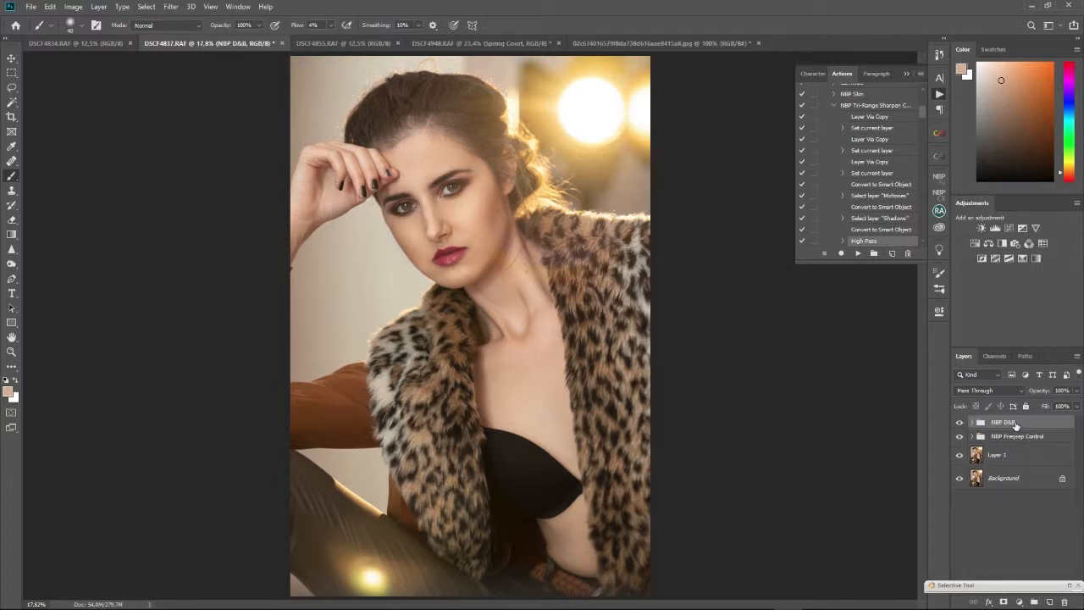
Place the NBP D&B group below NBP Freqsep Control and run the NBP Tri-Range Sharpen action with the Freqsep group selected
{"action": "left_click_drag", "start_coordinate": [1009, 427], "coordinate": [1007, 446]}
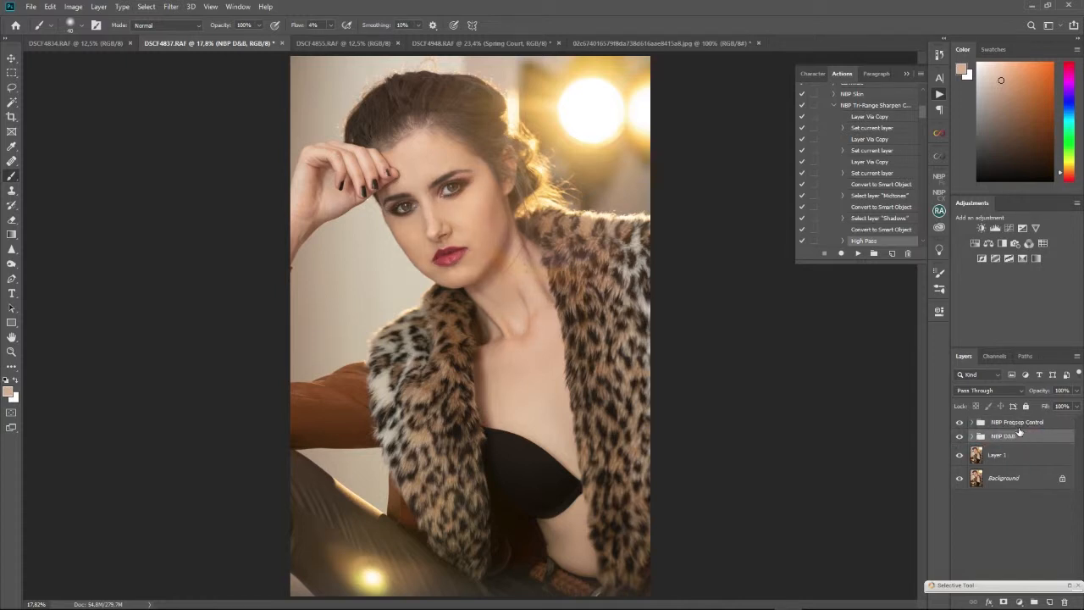
{"action": "left_click", "coordinate": [1017, 424]}
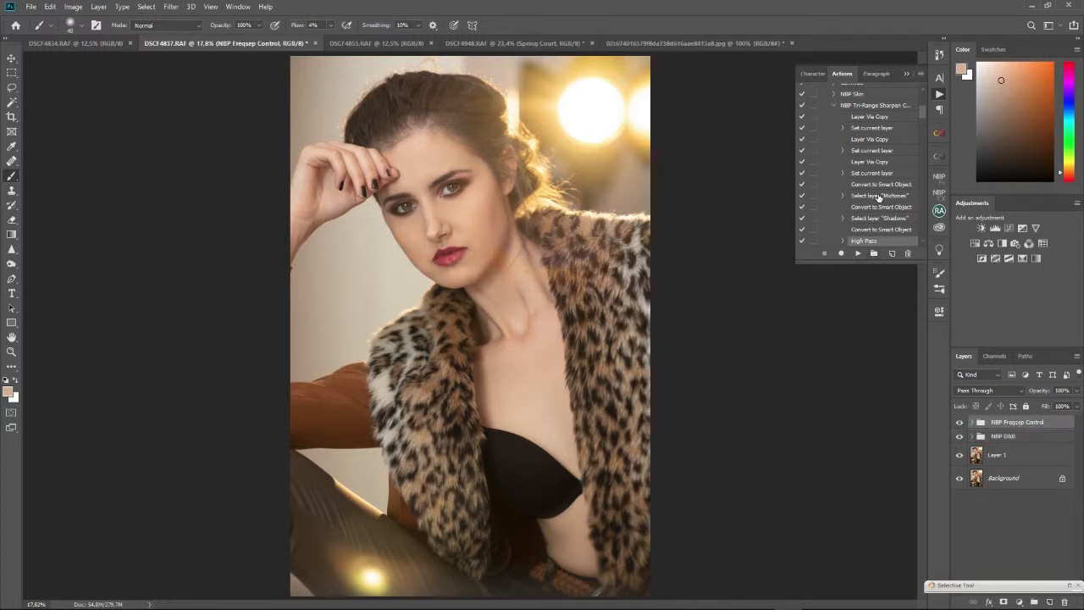
{"action": "scroll", "coordinate": [878, 197], "scroll_direction": "up", "scroll_amount": 2}
{"action": "left_click", "coordinate": [833, 129]}
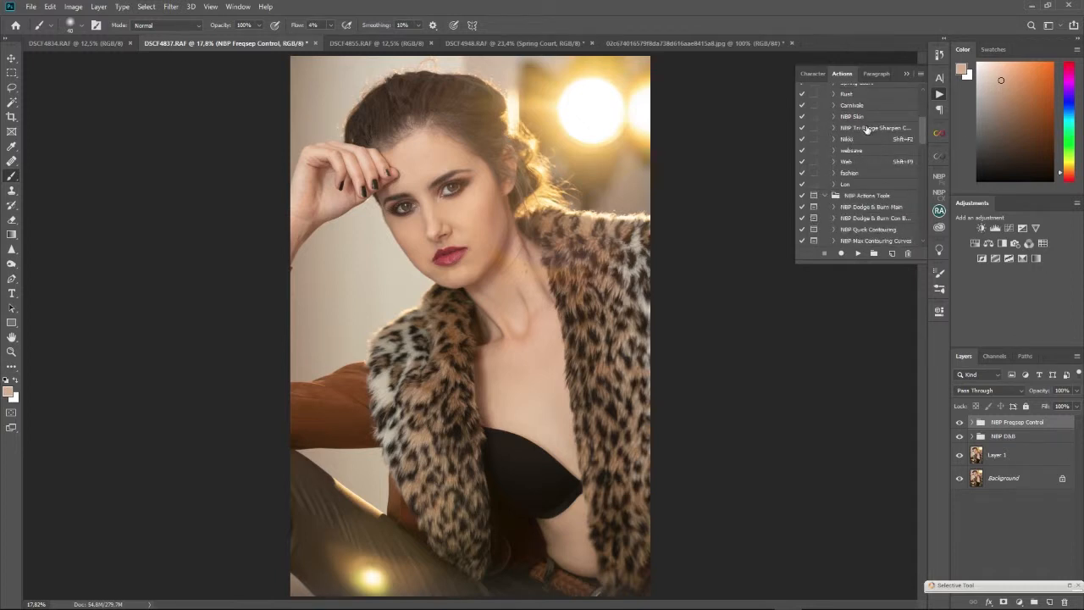
{"action": "left_click", "coordinate": [866, 129]}
{"action": "left_click", "coordinate": [858, 253]}
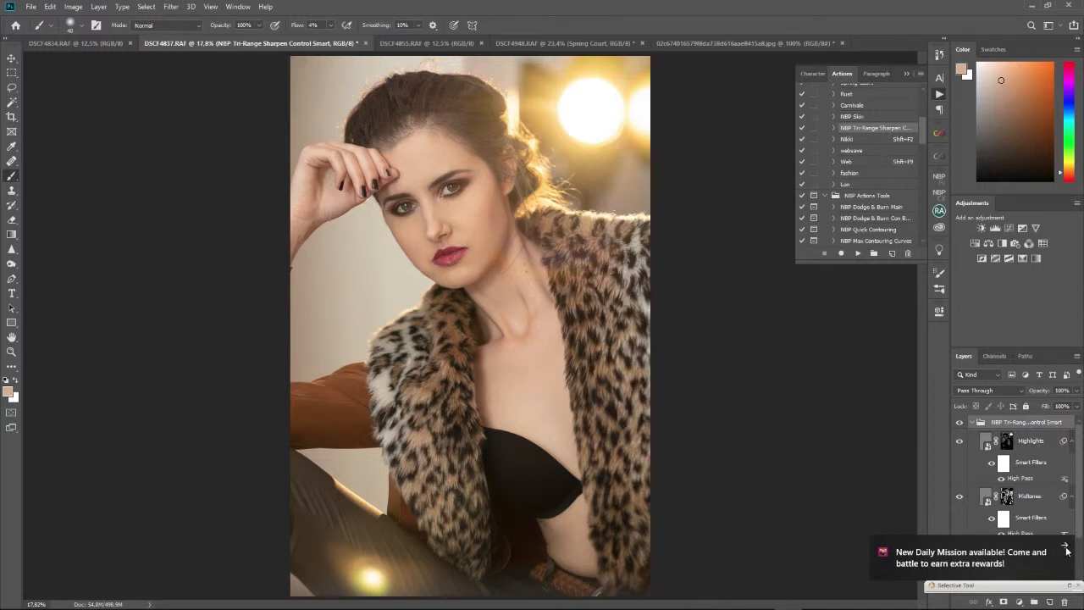
Collapse the Tri-Range Sharpen group and reorder the groups with NBP D&B on top, sharpening in the middle and NBP Freqsep Control beneath
{"action": "left_click", "coordinate": [1065, 546]}
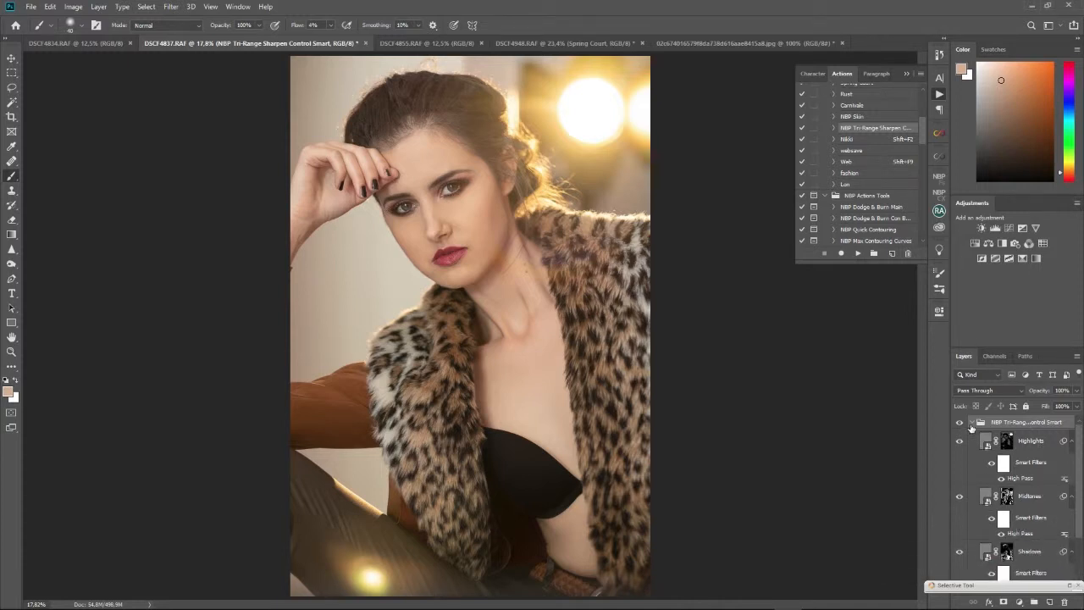
{"action": "left_click", "coordinate": [978, 422]}
{"action": "left_click", "coordinate": [1013, 437]}
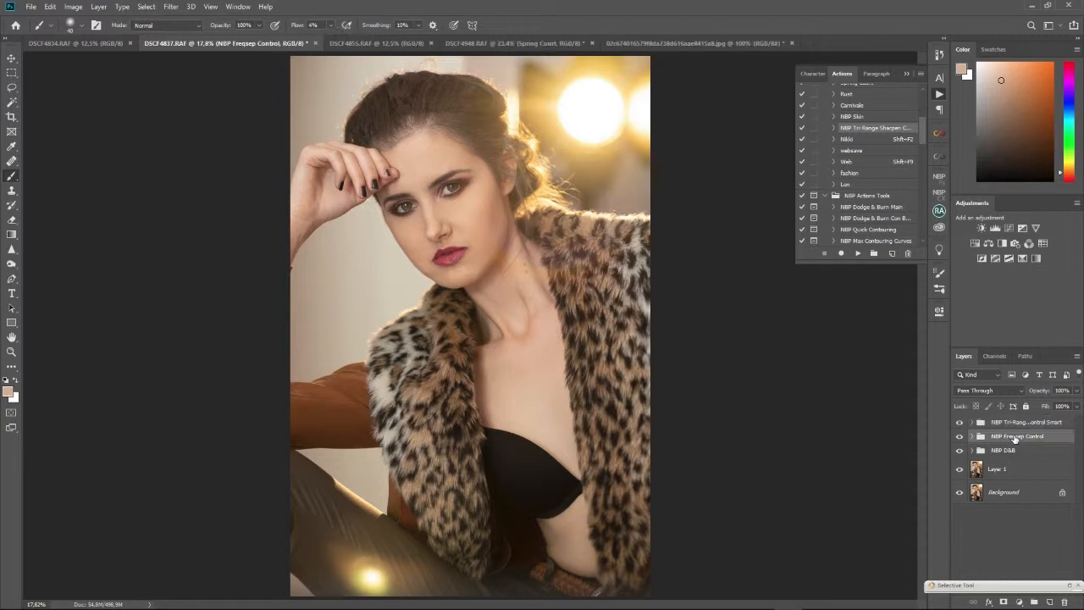
{"action": "left_click_drag", "start_coordinate": [1012, 437], "coordinate": [1017, 420]}
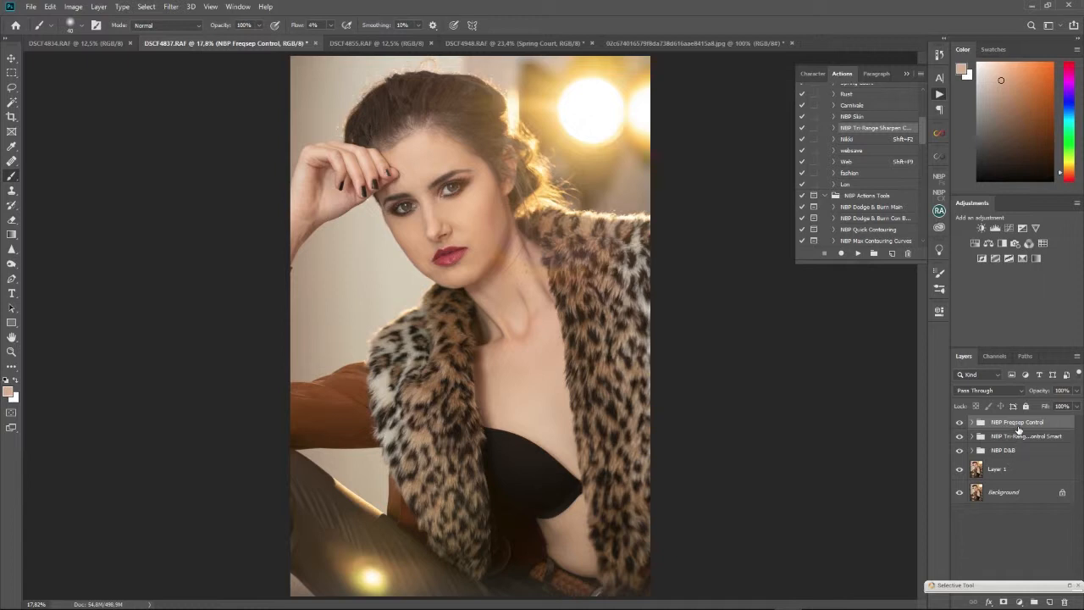
{"action": "mouse_move", "coordinate": [1018, 430]}
{"action": "left_mouse_down"}
{"action": "mouse_move", "coordinate": [1015, 458]}
{"action": "mouse_move", "coordinate": [1016, 417]}
{"action": "left_mouse_up"}
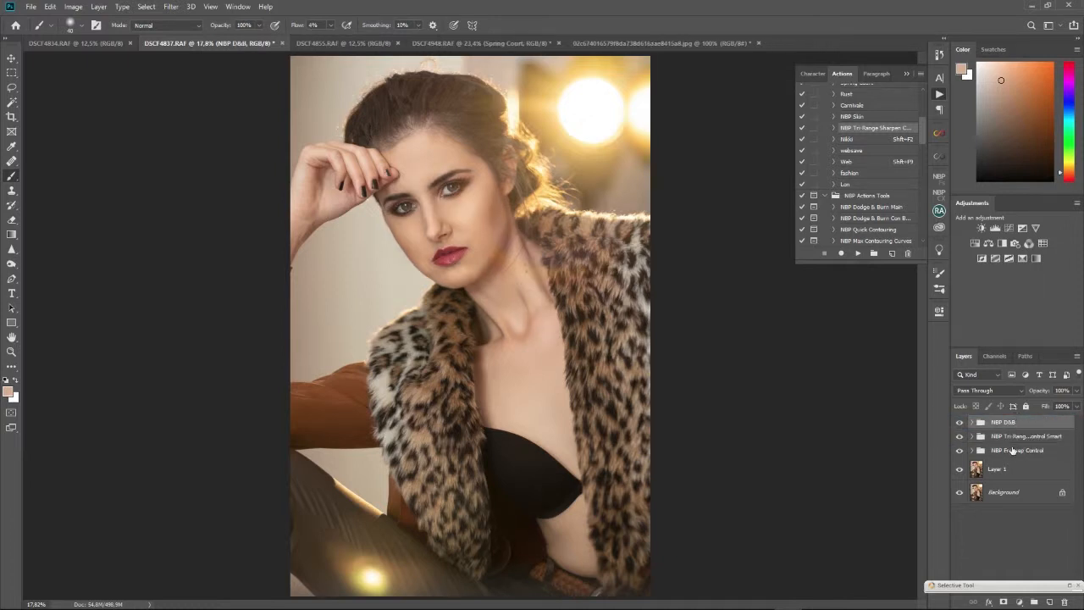
Compare the portrait with and without the D&B, sharpening and Freqsep groups by toggling their visibility
{"action": "left_click", "coordinate": [960, 422]}
{"action": "left_click", "coordinate": [960, 423]}
{"action": "left_click", "coordinate": [960, 423]}
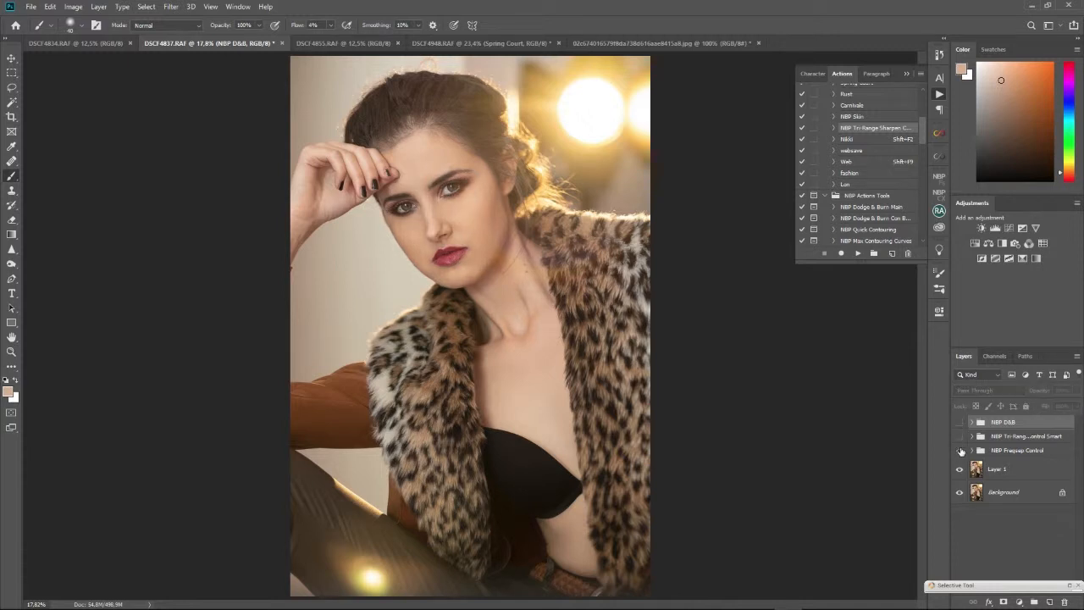
{"action": "left_click", "coordinate": [960, 450]}
{"action": "left_click", "coordinate": [959, 423]}
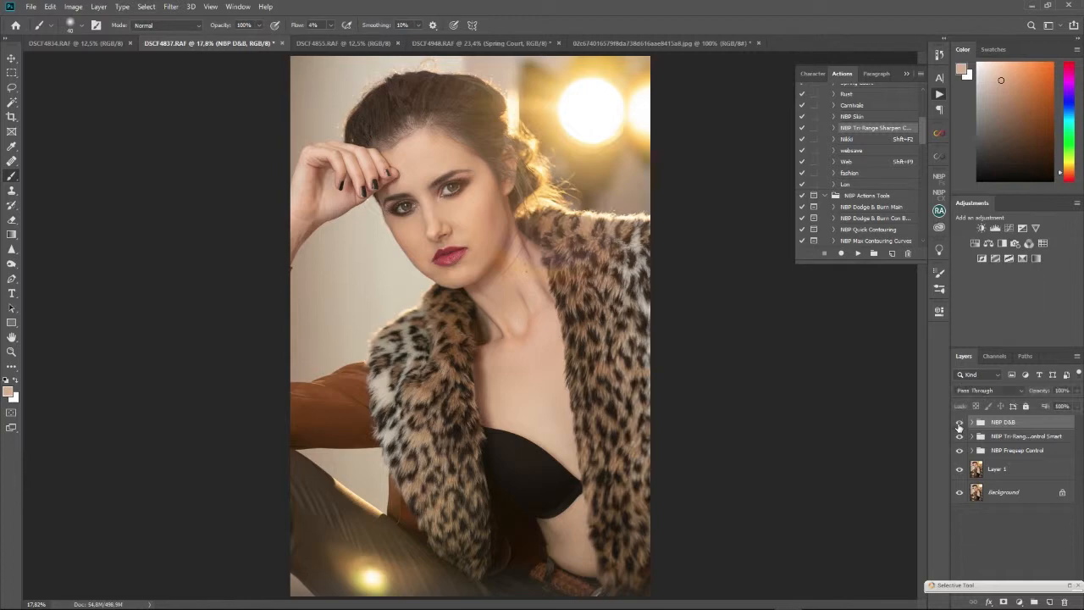
Compare the retouched face up close with the original Background layer, leaving all layers visible
{"action": "scroll", "coordinate": [461, 296], "scroll_direction": "up", "scroll_amount": 4}
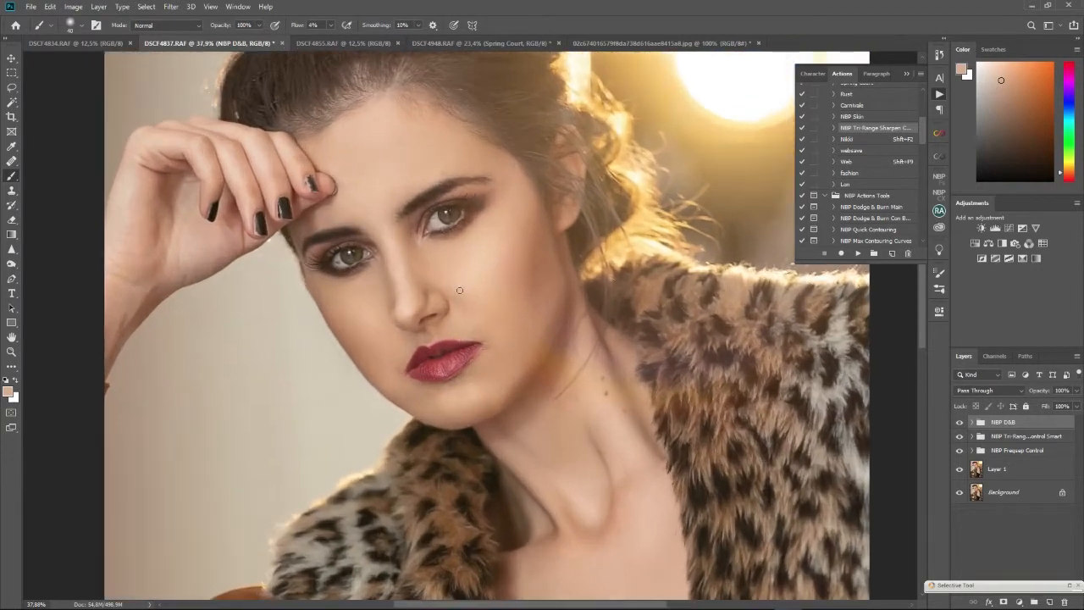
{"action": "left_click_drag", "start_coordinate": [457, 285], "coordinate": [468, 299]}
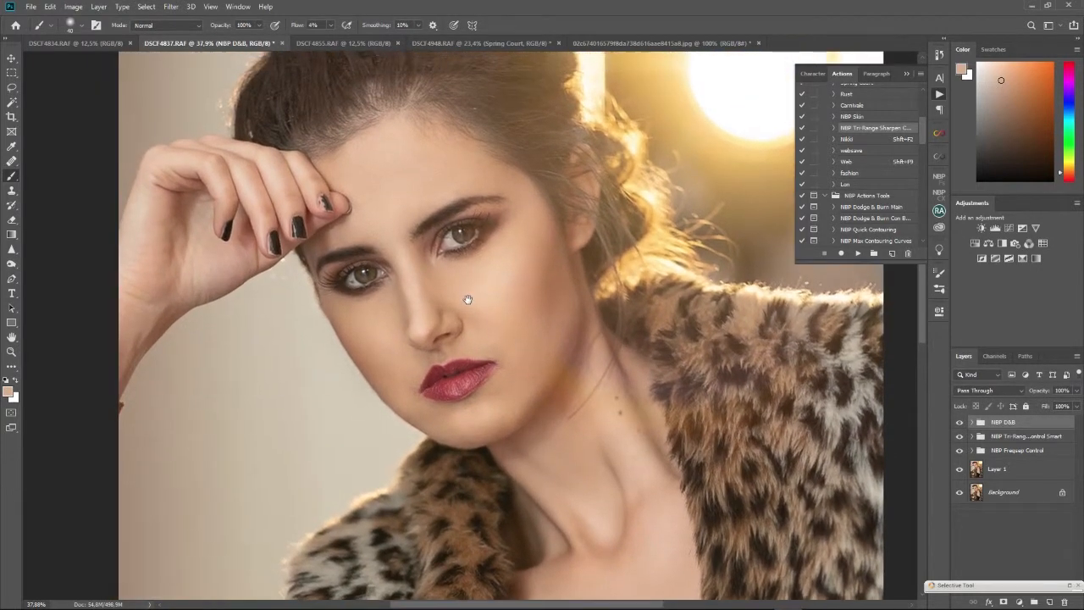
{"action": "left_click", "coordinate": [959, 492], "text": "alt"}
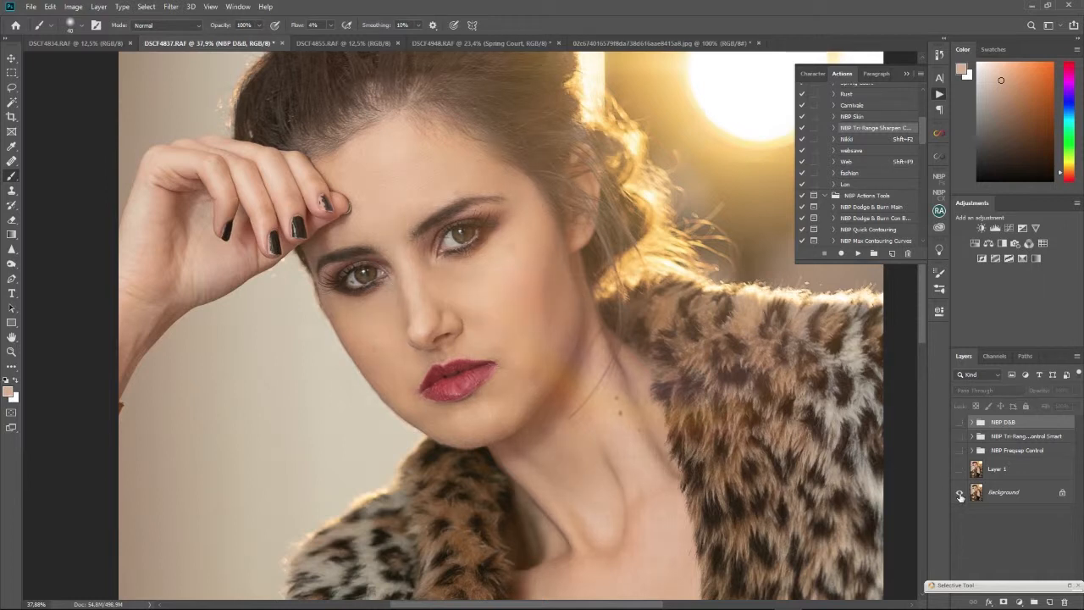
{"action": "left_click", "coordinate": [960, 492], "text": "alt"}
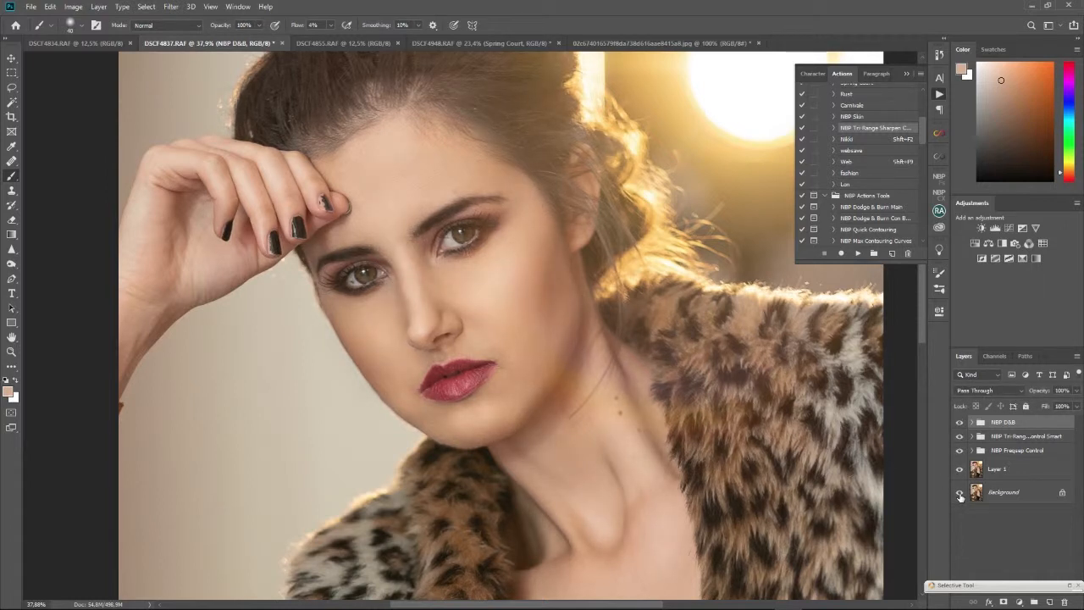
{"action": "left_click", "coordinate": [959, 492], "text": "alt"}
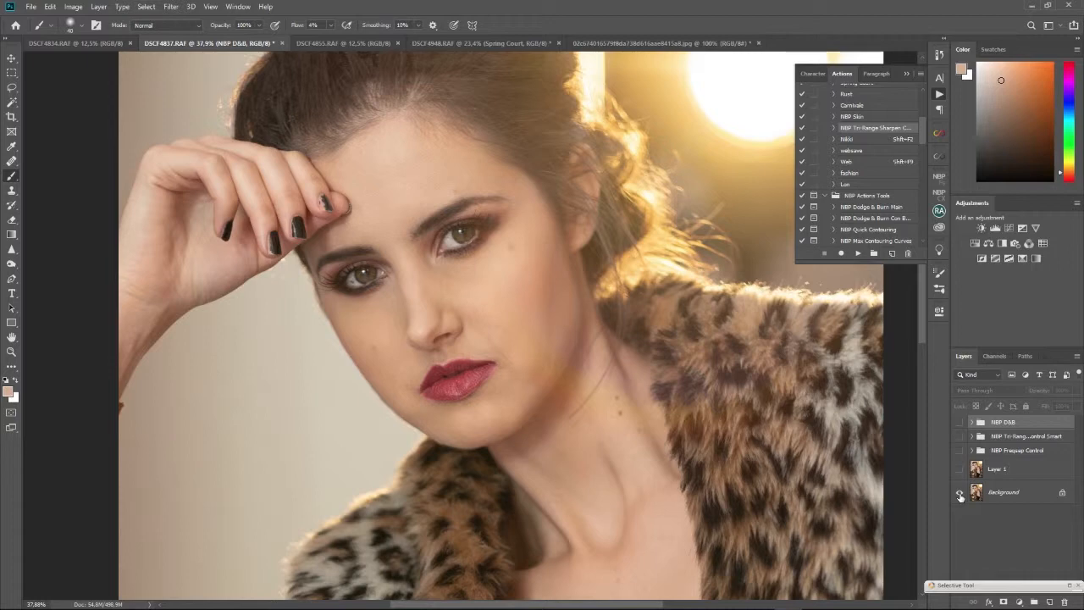
{"action": "left_click", "coordinate": [959, 493], "text": "alt"}
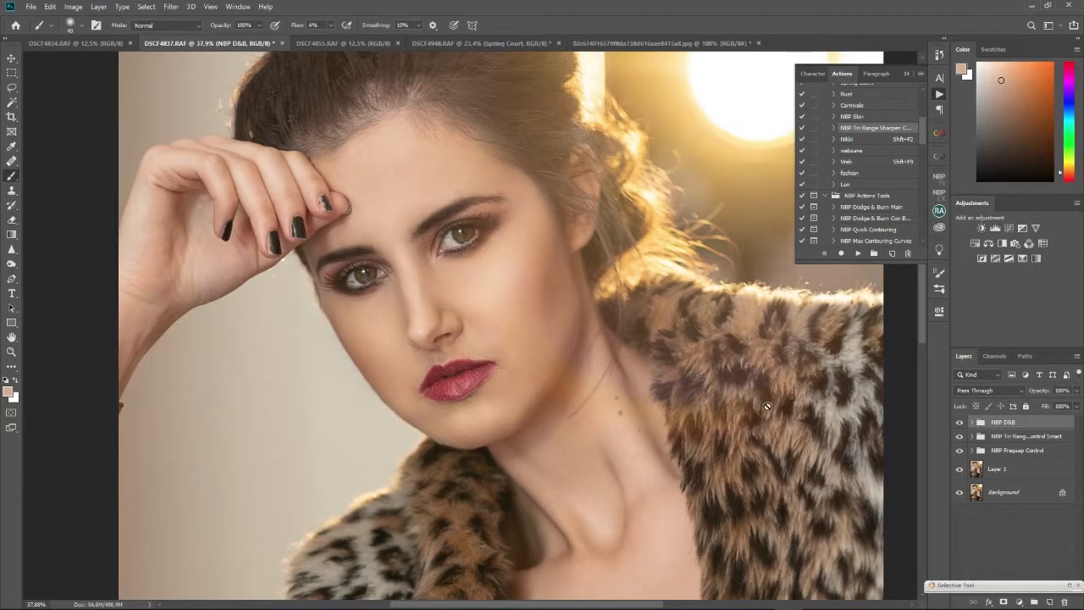
Run the Spring Court color action above the D&B group and set its group opacity to 80%
{"action": "scroll", "coordinate": [678, 391], "scroll_direction": "down", "scroll_amount": 5}
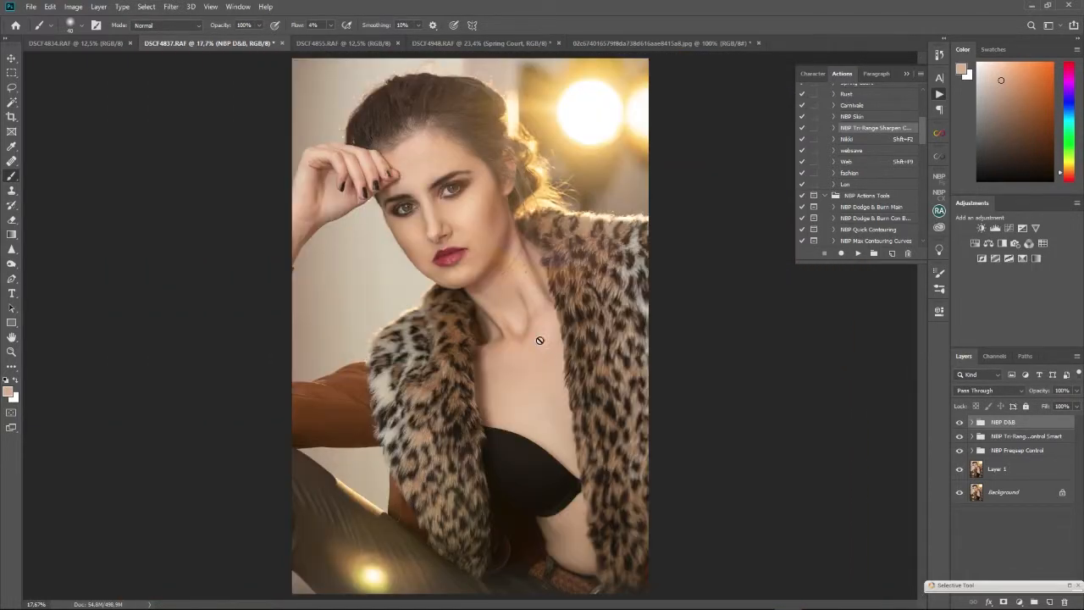
{"action": "scroll", "coordinate": [865, 142], "scroll_direction": "up", "scroll_amount": 2}
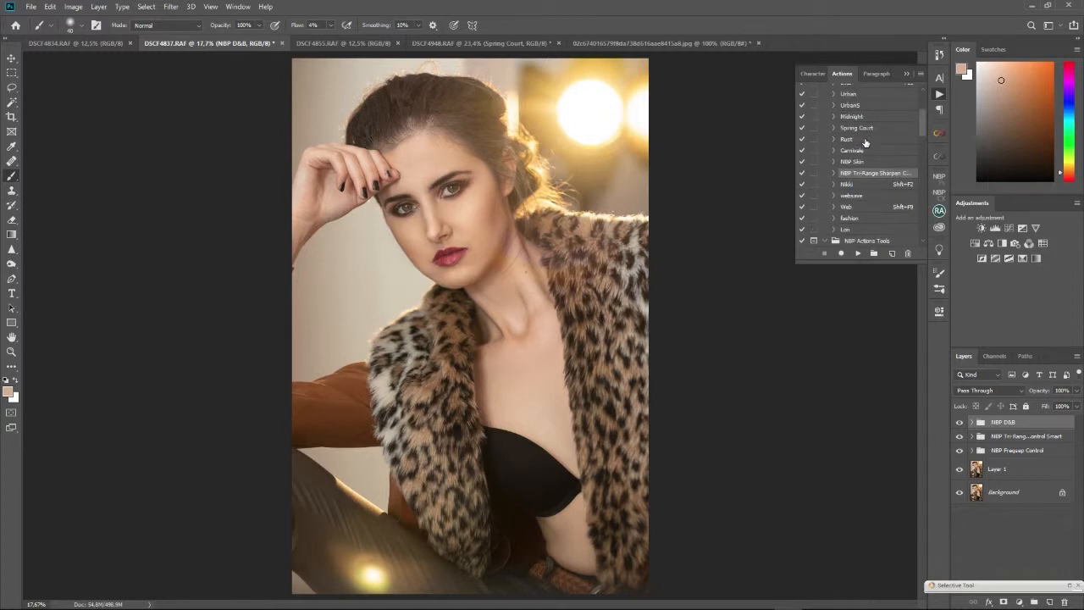
{"action": "left_click", "coordinate": [867, 129]}
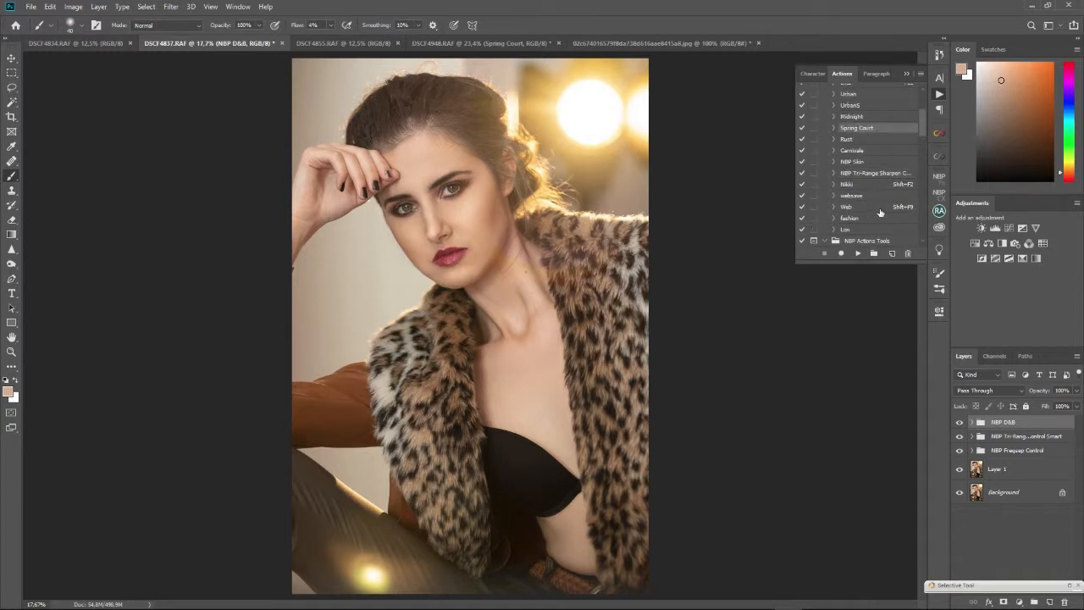
{"action": "left_click", "coordinate": [857, 254]}
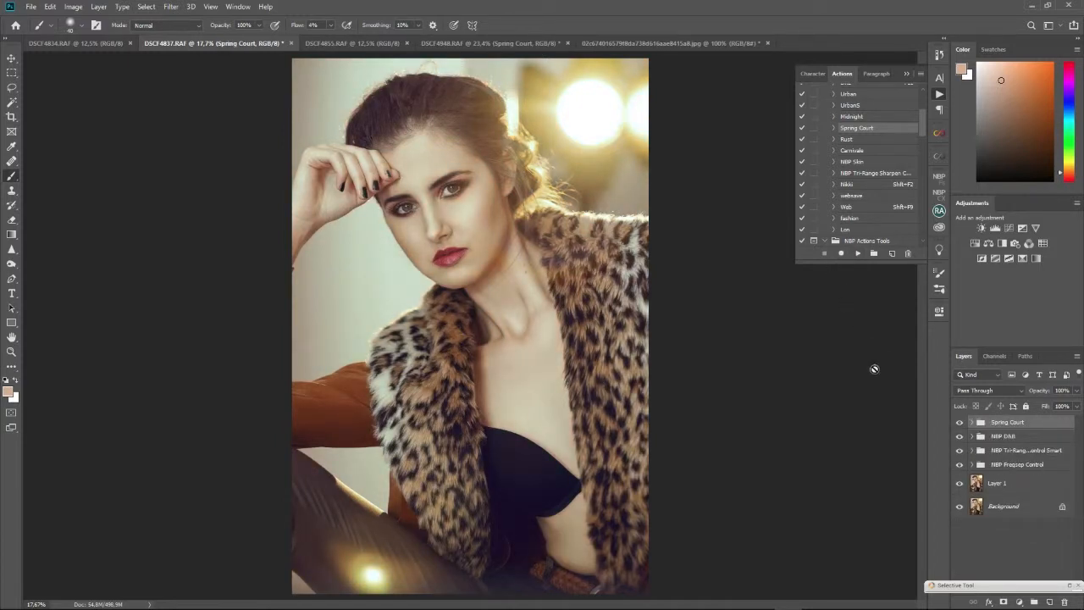
{"action": "left_click", "coordinate": [1076, 391]}
{"action": "left_click_drag", "start_coordinate": [1076, 405], "coordinate": [1069, 404]}
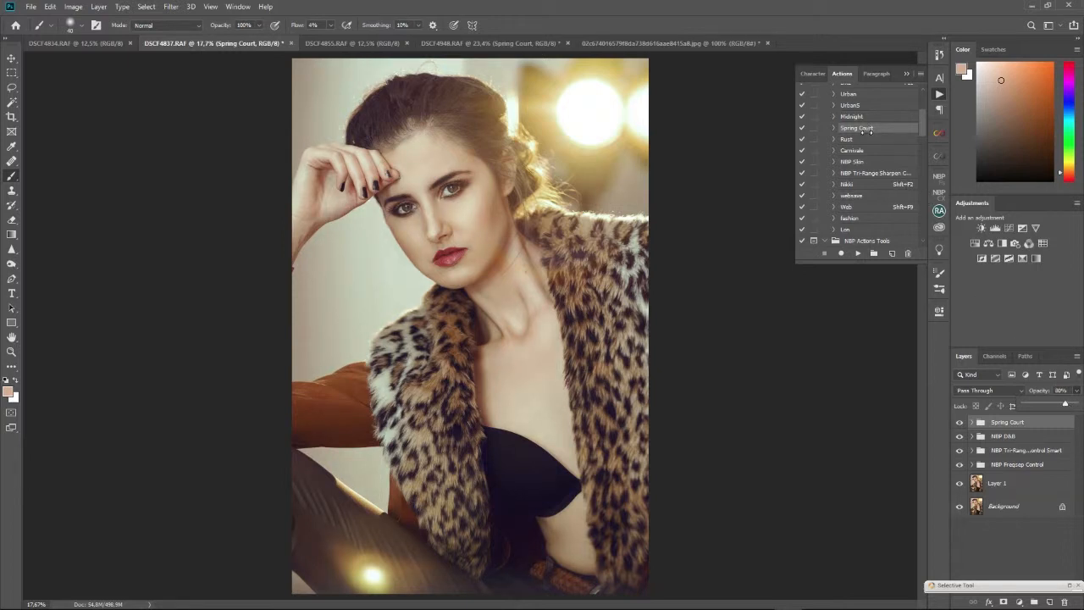
Run the Green2 color action above the Spring Court group
{"action": "scroll", "coordinate": [869, 131], "scroll_direction": "up", "scroll_amount": 2}
{"action": "left_click", "coordinate": [850, 105]}
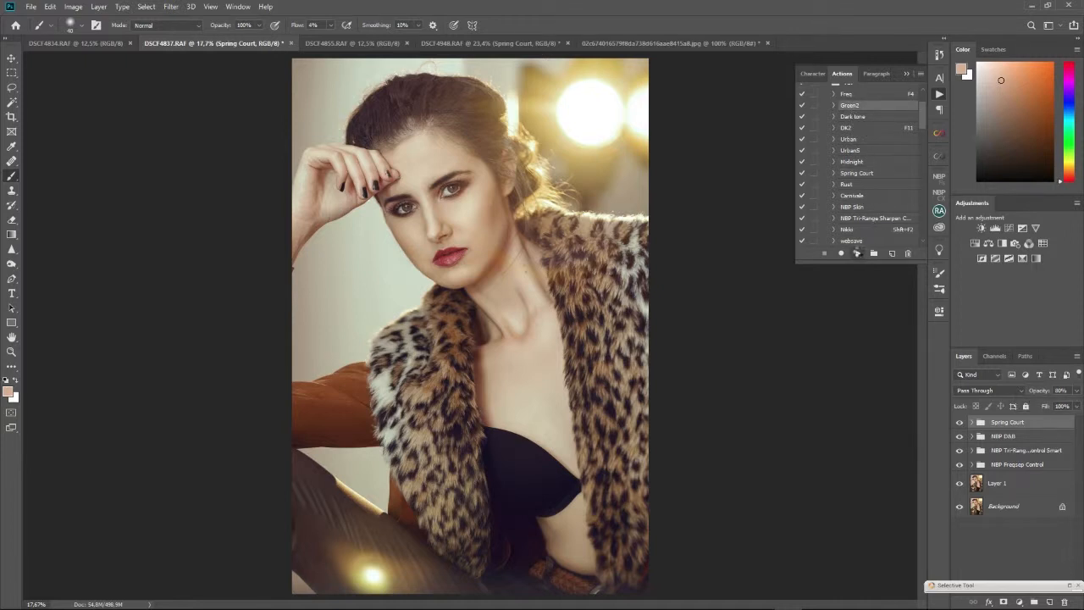
{"action": "left_click", "coordinate": [856, 253]}
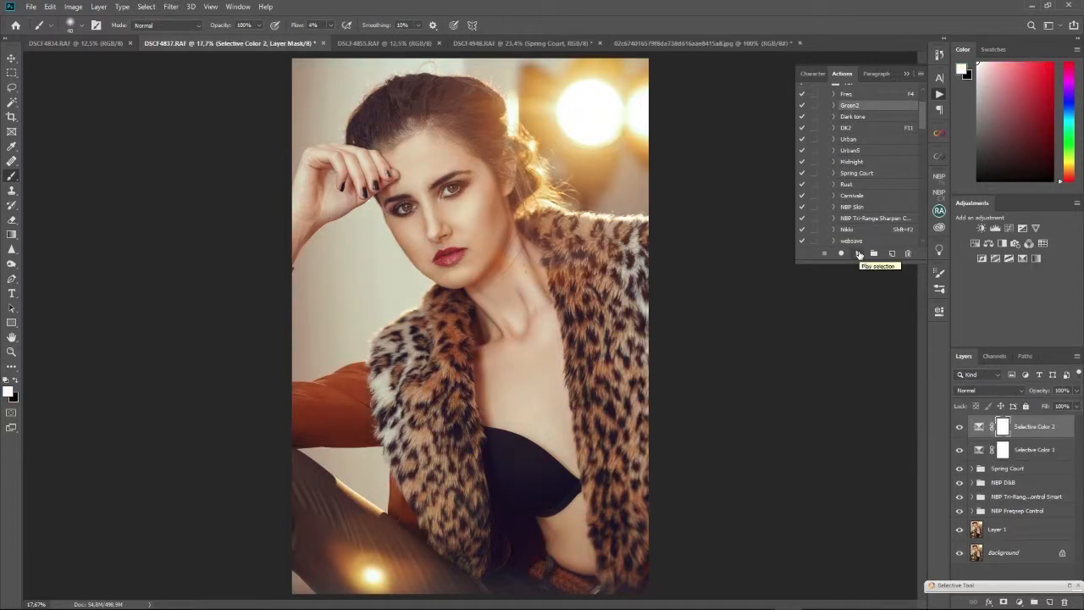
Group the two Selective Color layers and set the group's opacity to 60%
{"action": "left_click", "coordinate": [1033, 449], "text": "shift"}
{"action": "key", "text": "ctrl+g"}
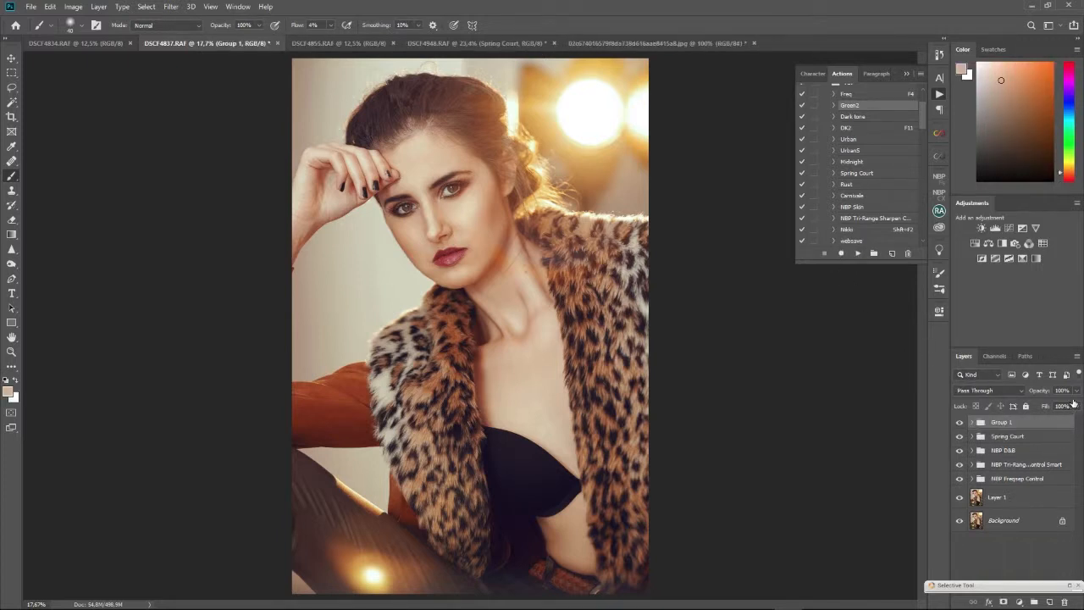
{"action": "left_click_drag", "start_coordinate": [1077, 391], "coordinate": [1059, 406]}
Collapse the floating actions list to clear the view of the portrait
{"action": "scroll", "coordinate": [442, 127], "scroll_direction": "up", "scroll_amount": 3}
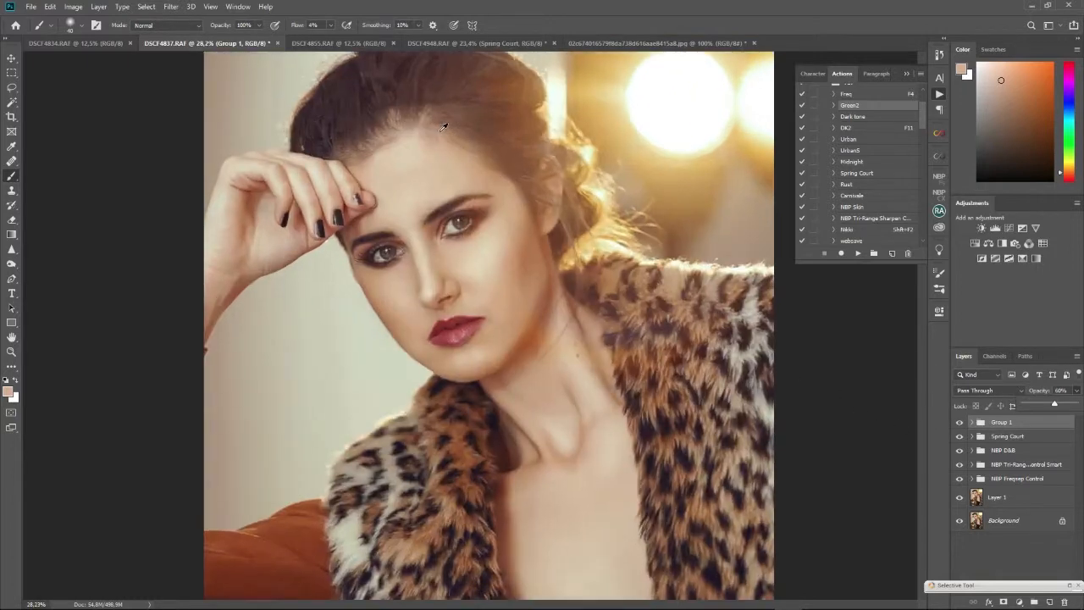
{"action": "scroll", "coordinate": [443, 157], "scroll_direction": "up", "scroll_amount": 2}
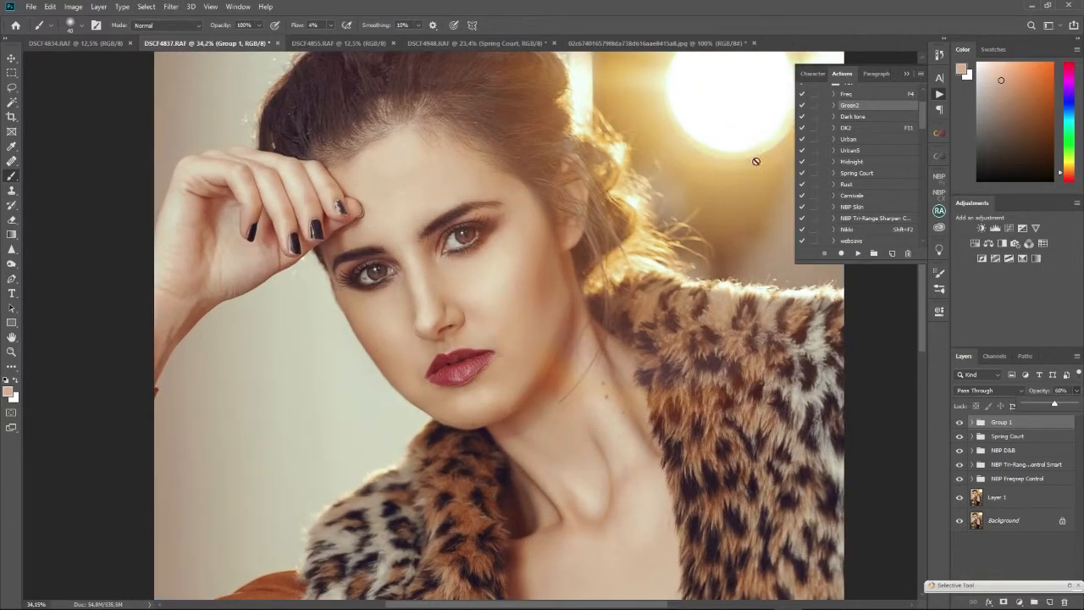
{"action": "left_click", "coordinate": [905, 75]}
{"action": "scroll", "coordinate": [489, 193], "scroll_direction": "up", "scroll_amount": 3}
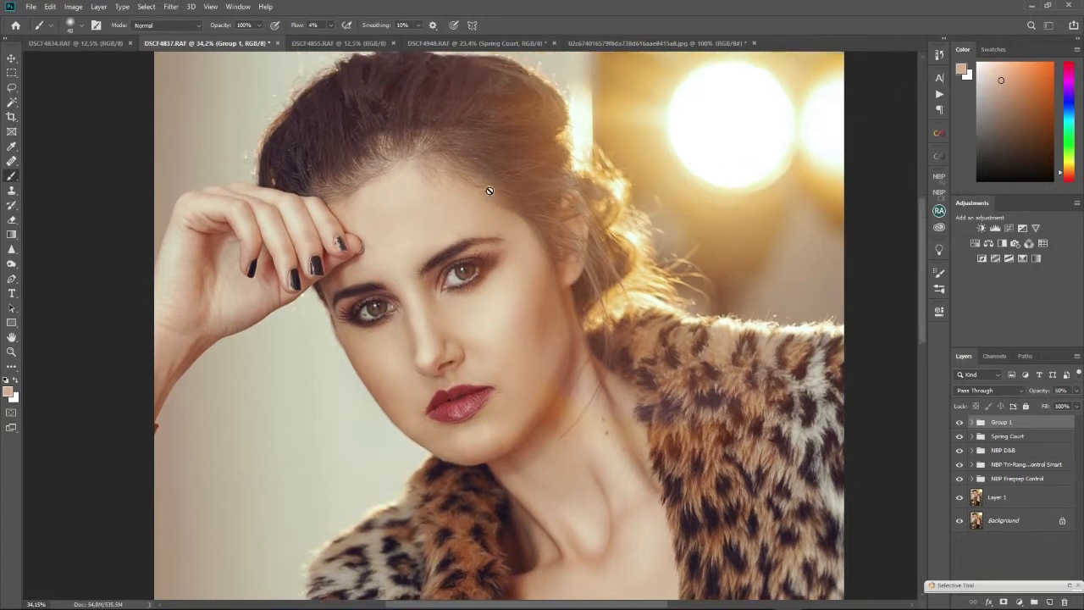
Inspect the color-graded portrait from the hair and face down to the fur coat and trousers
{"action": "scroll", "coordinate": [488, 192], "scroll_direction": "down", "scroll_amount": 5}
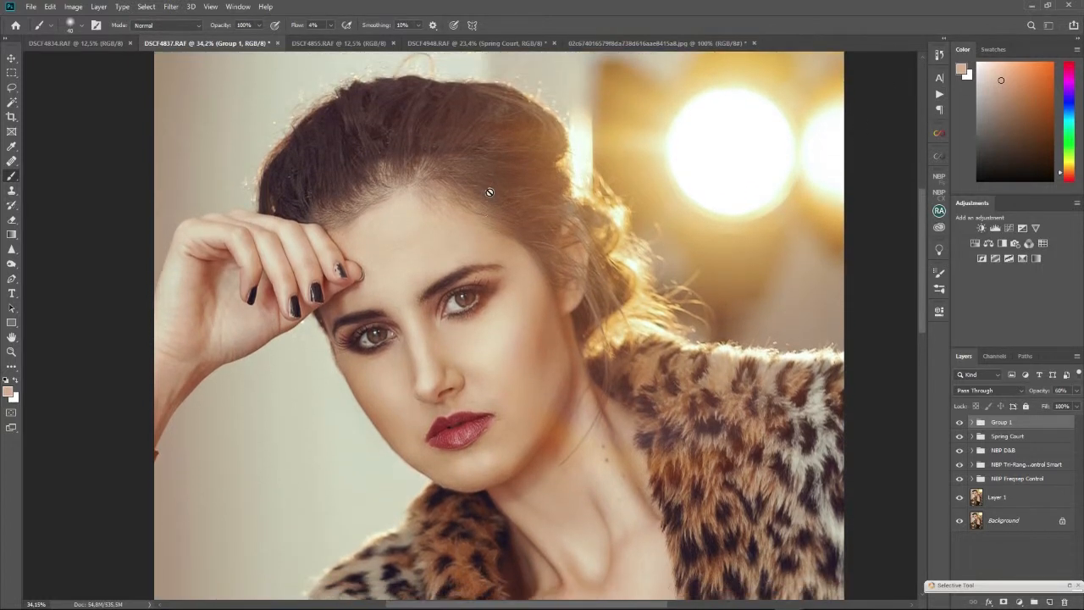
{"action": "scroll", "coordinate": [488, 192], "scroll_direction": "down", "scroll_amount": 8}
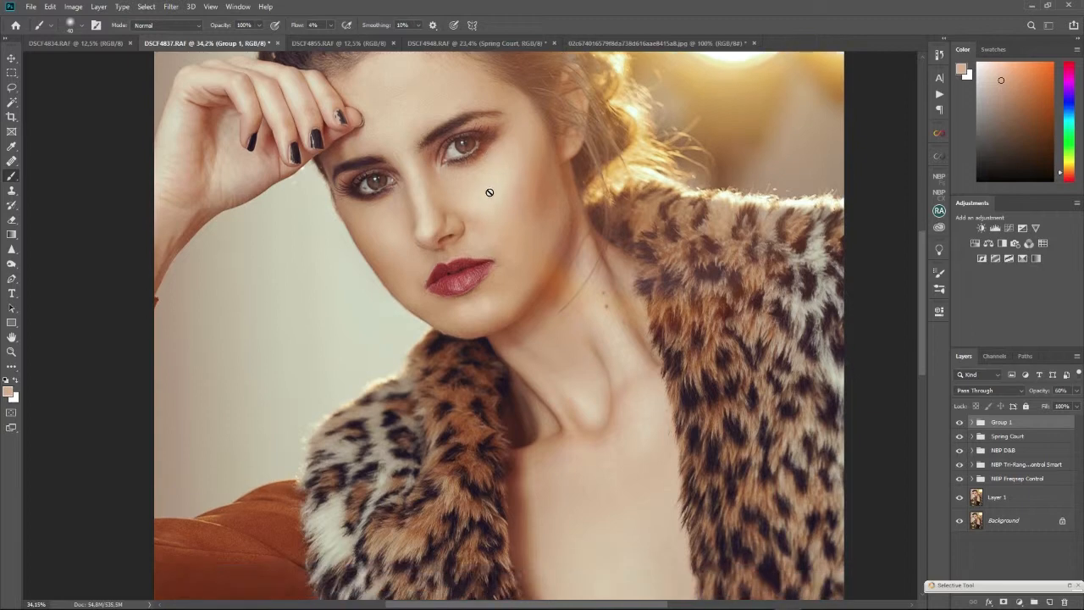
{"action": "scroll", "coordinate": [488, 192], "scroll_direction": "down", "scroll_amount": 5}
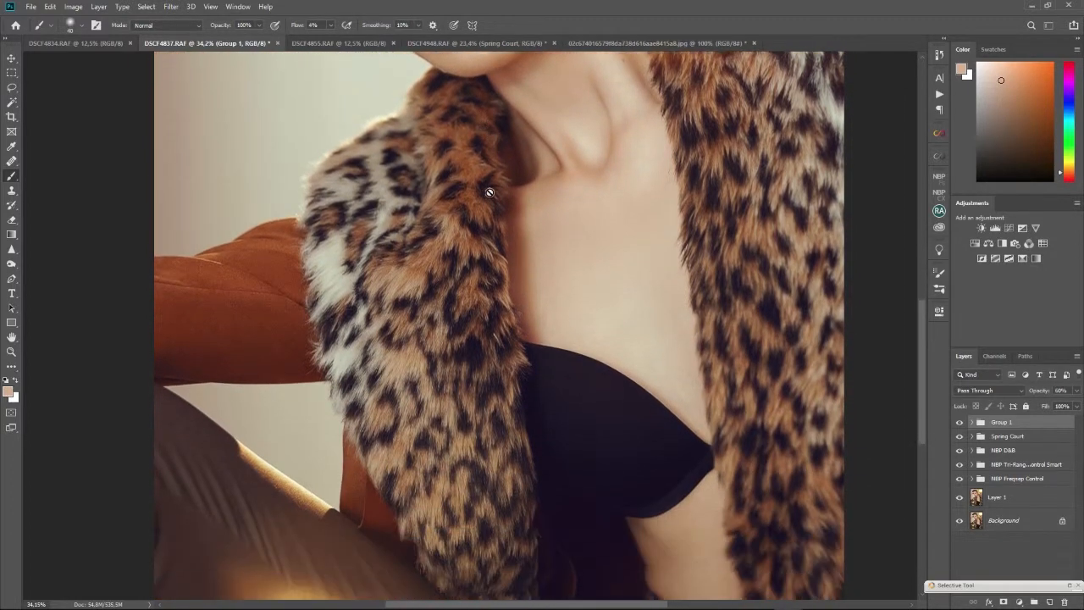
{"action": "scroll", "coordinate": [489, 192], "scroll_direction": "up", "scroll_amount": 8}
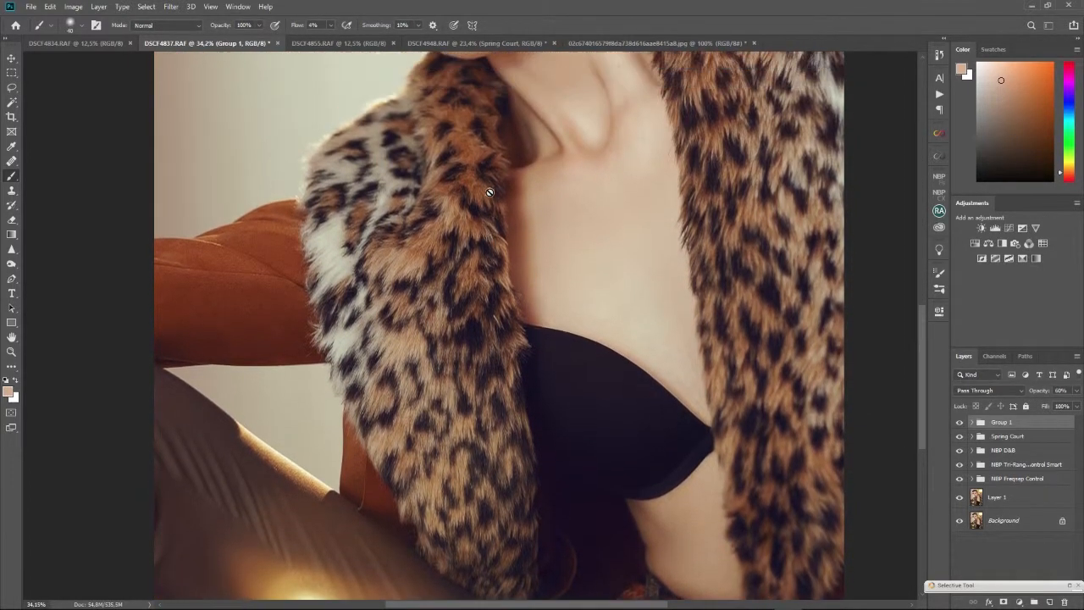
{"action": "scroll", "coordinate": [488, 192], "scroll_direction": "up", "scroll_amount": 7}
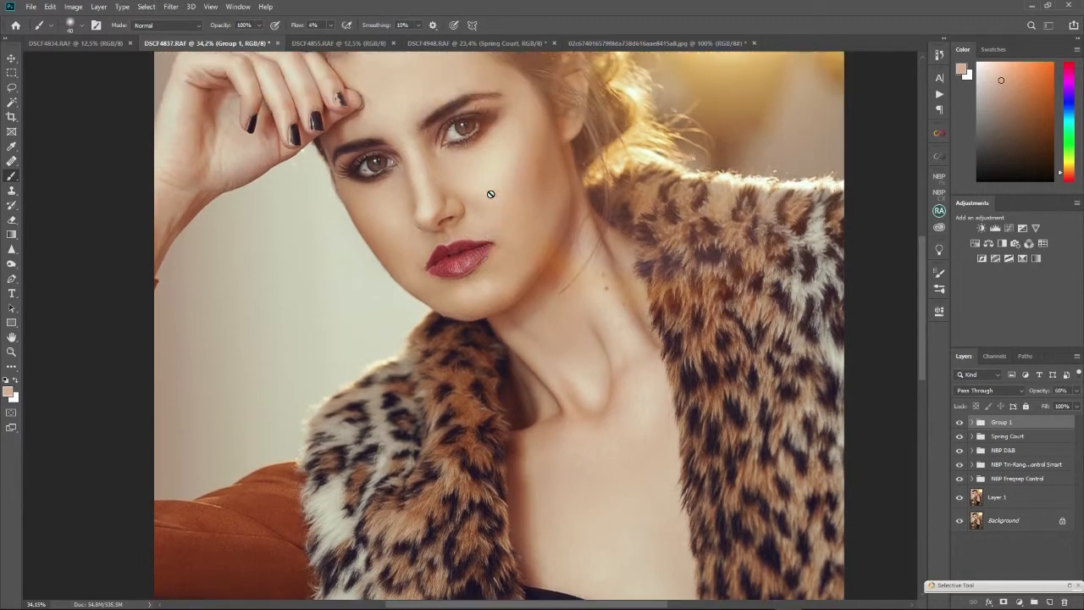
{"action": "scroll", "coordinate": [490, 194], "scroll_direction": "up", "scroll_amount": 3}
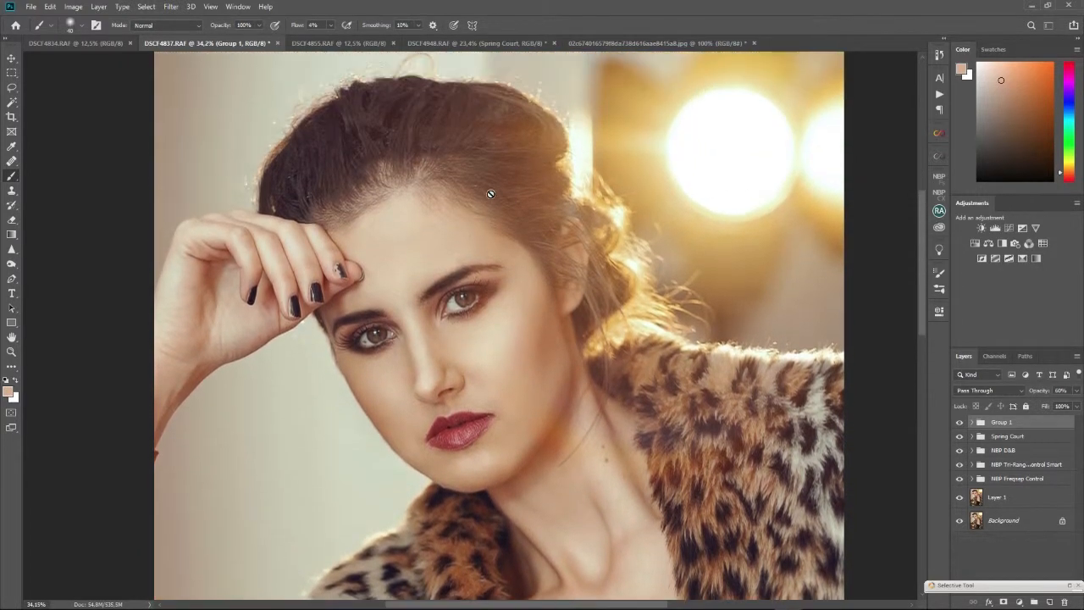
Reset the foreground and background colors to default black and white and fit the whole portrait on screen
{"action": "left_click", "coordinate": [11, 353]}
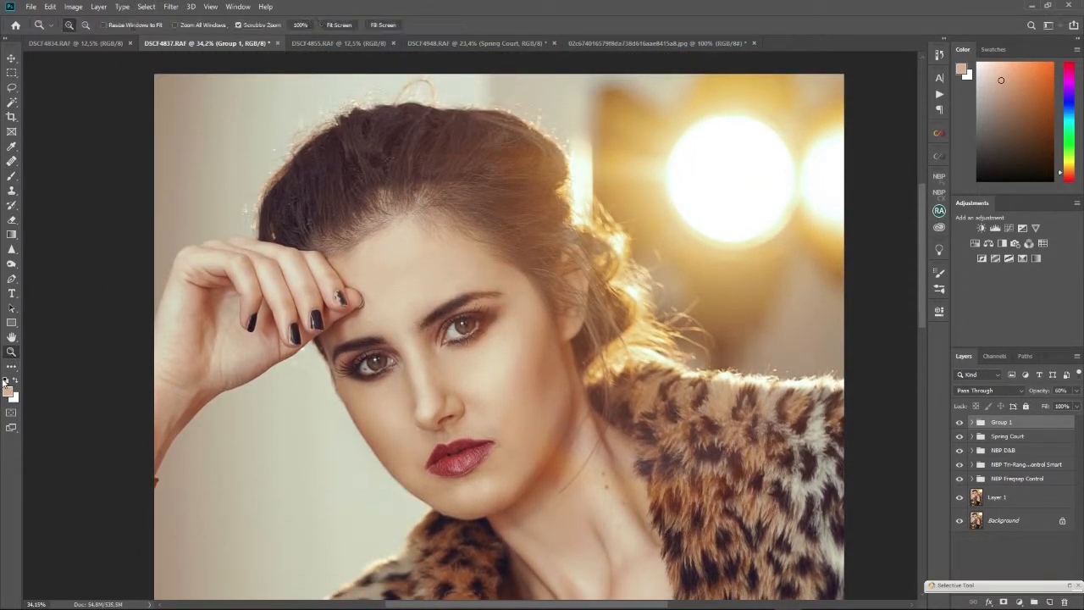
{"action": "left_click", "coordinate": [6, 380]}
{"action": "left_click", "coordinate": [339, 25]}
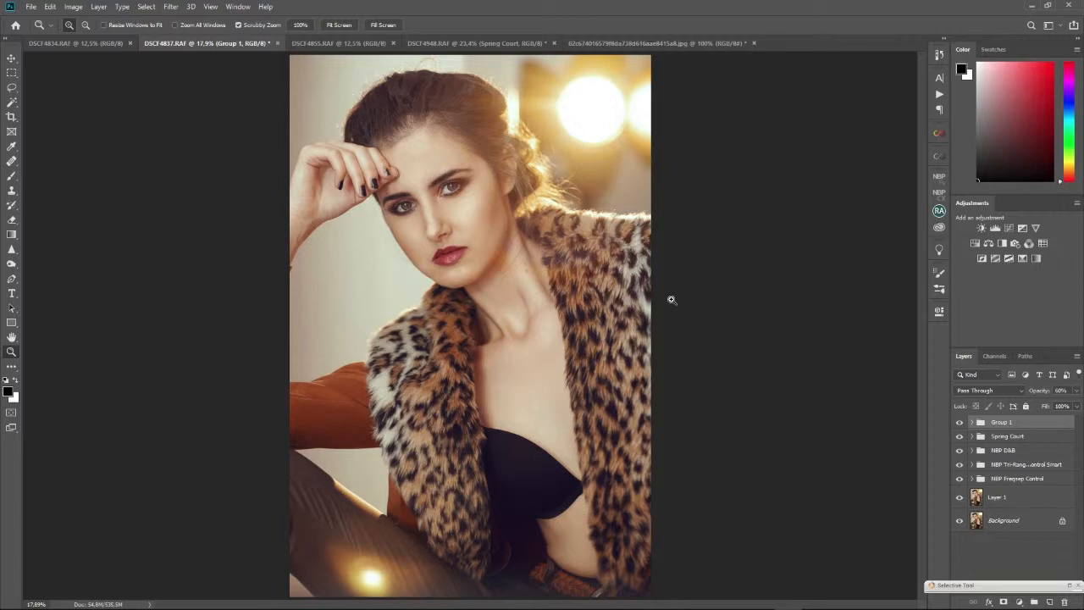
Compare the full retouched portrait with the original by repeatedly isolating the Background layer, ending with all layers shown
{"action": "left_click", "coordinate": [959, 521], "text": "alt"}
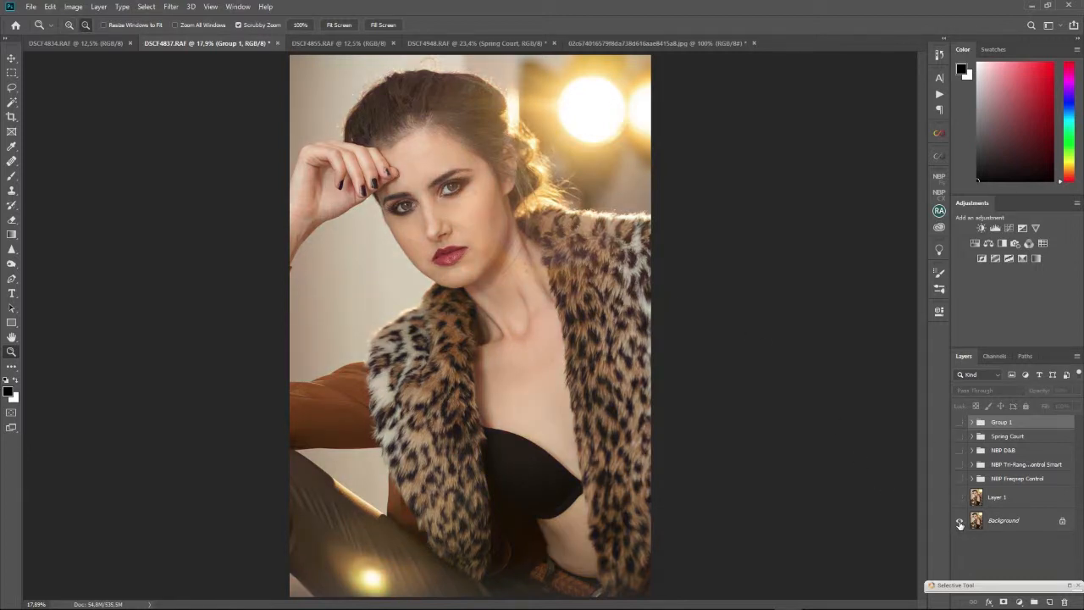
{"action": "left_click", "coordinate": [959, 521], "text": "alt"}
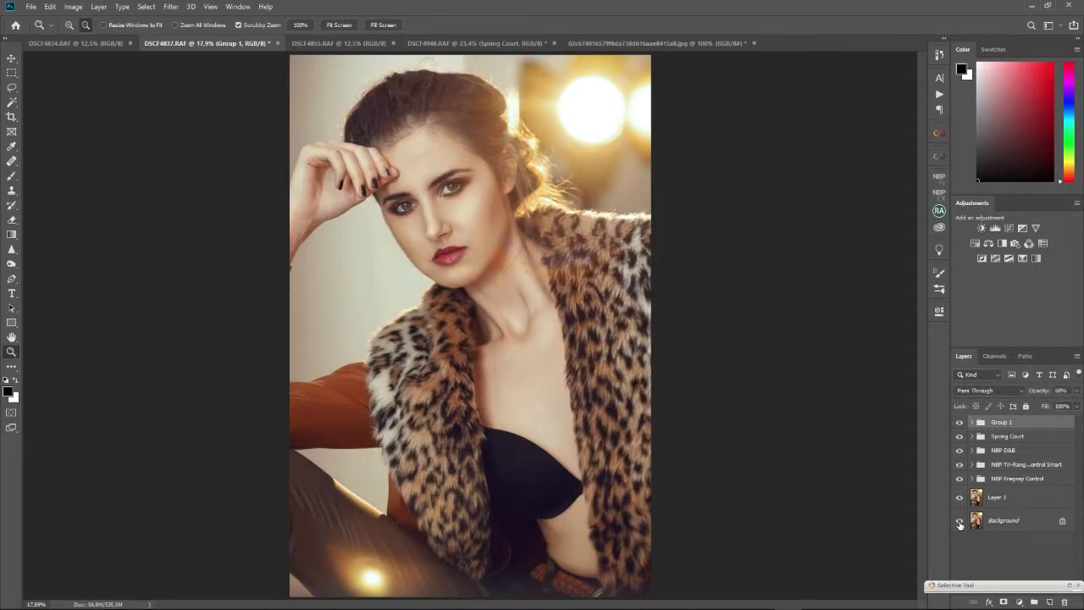
{"action": "left_click", "coordinate": [959, 521], "text": "alt"}
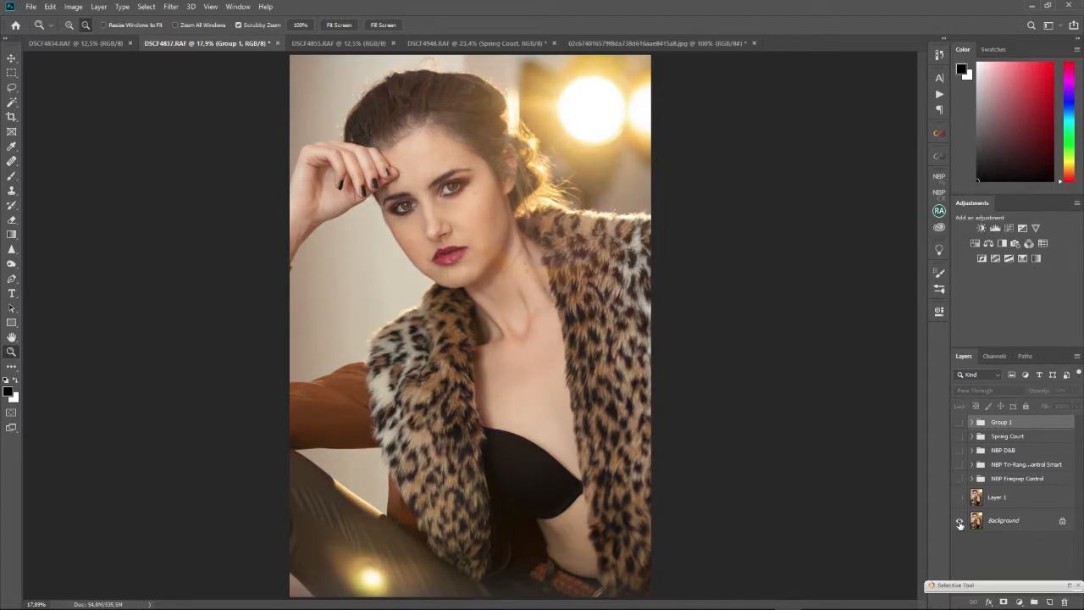
{"action": "left_click", "coordinate": [959, 522], "text": "alt"}
Compare the face before and after retouching at close range by isolating the Background layer and restoring all layers
{"action": "left_click", "coordinate": [417, 222]}
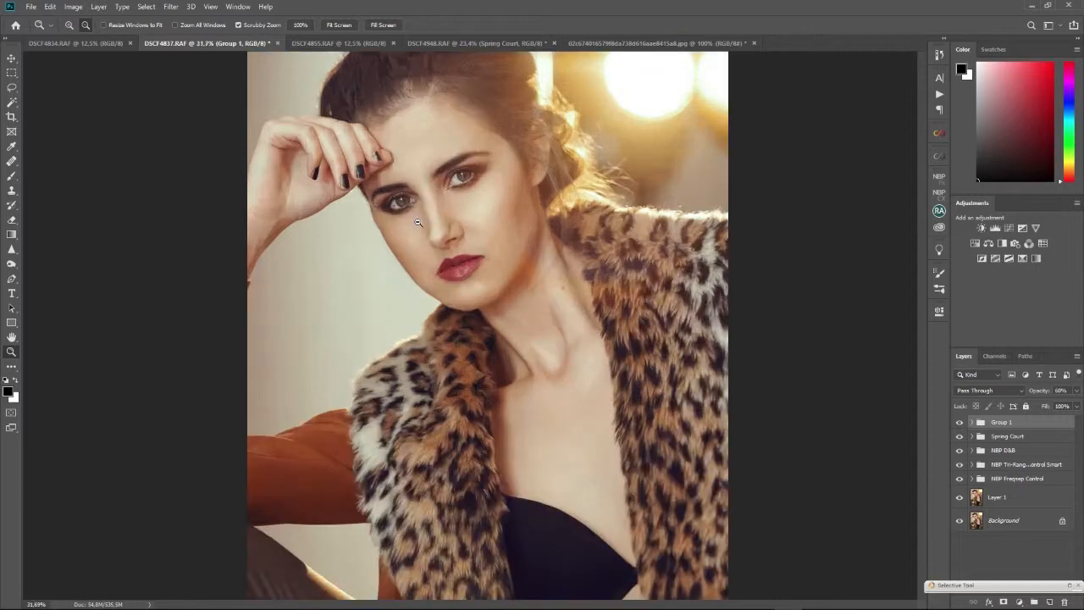
{"action": "left_click", "coordinate": [417, 222]}
{"action": "scroll", "coordinate": [483, 241], "scroll_direction": "up", "scroll_amount": 2}
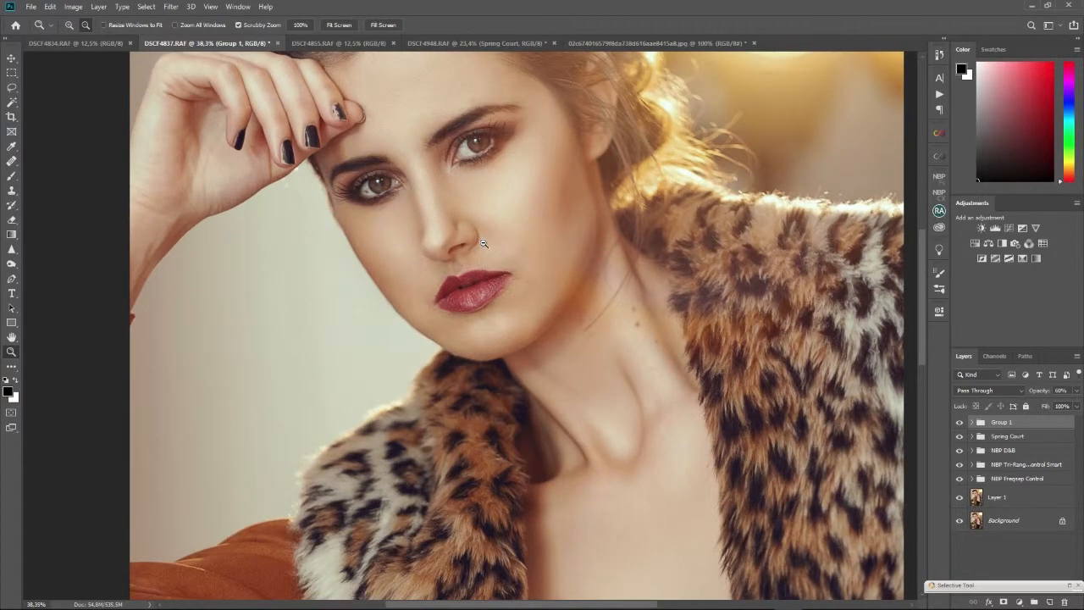
{"action": "left_click_drag", "start_coordinate": [485, 244], "coordinate": [466, 375]}
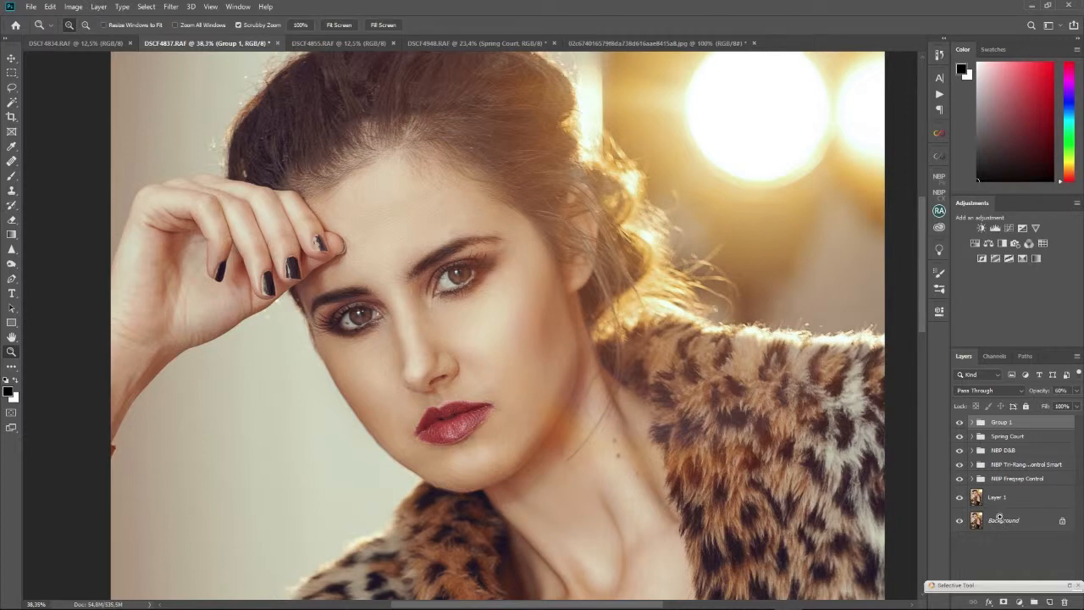
{"action": "left_click", "coordinate": [960, 521], "text": "alt"}
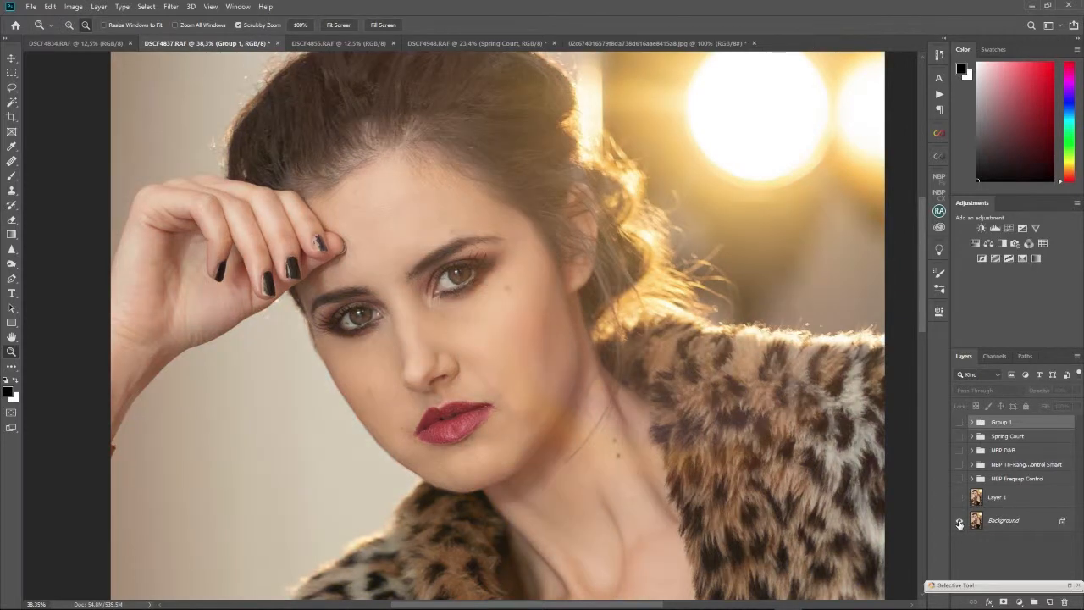
{"action": "left_click", "coordinate": [959, 521], "text": "alt"}
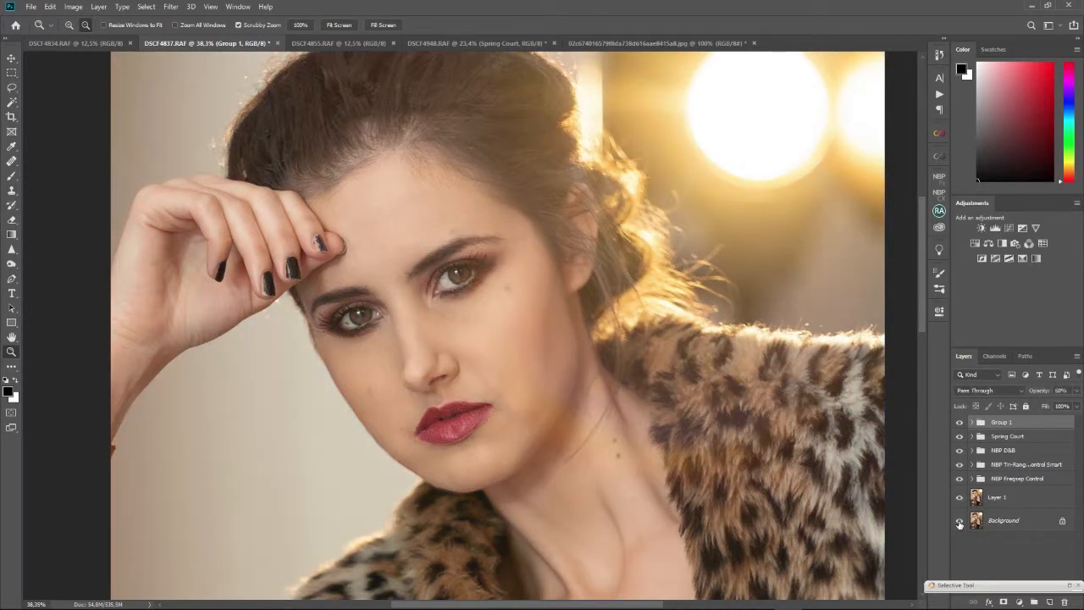